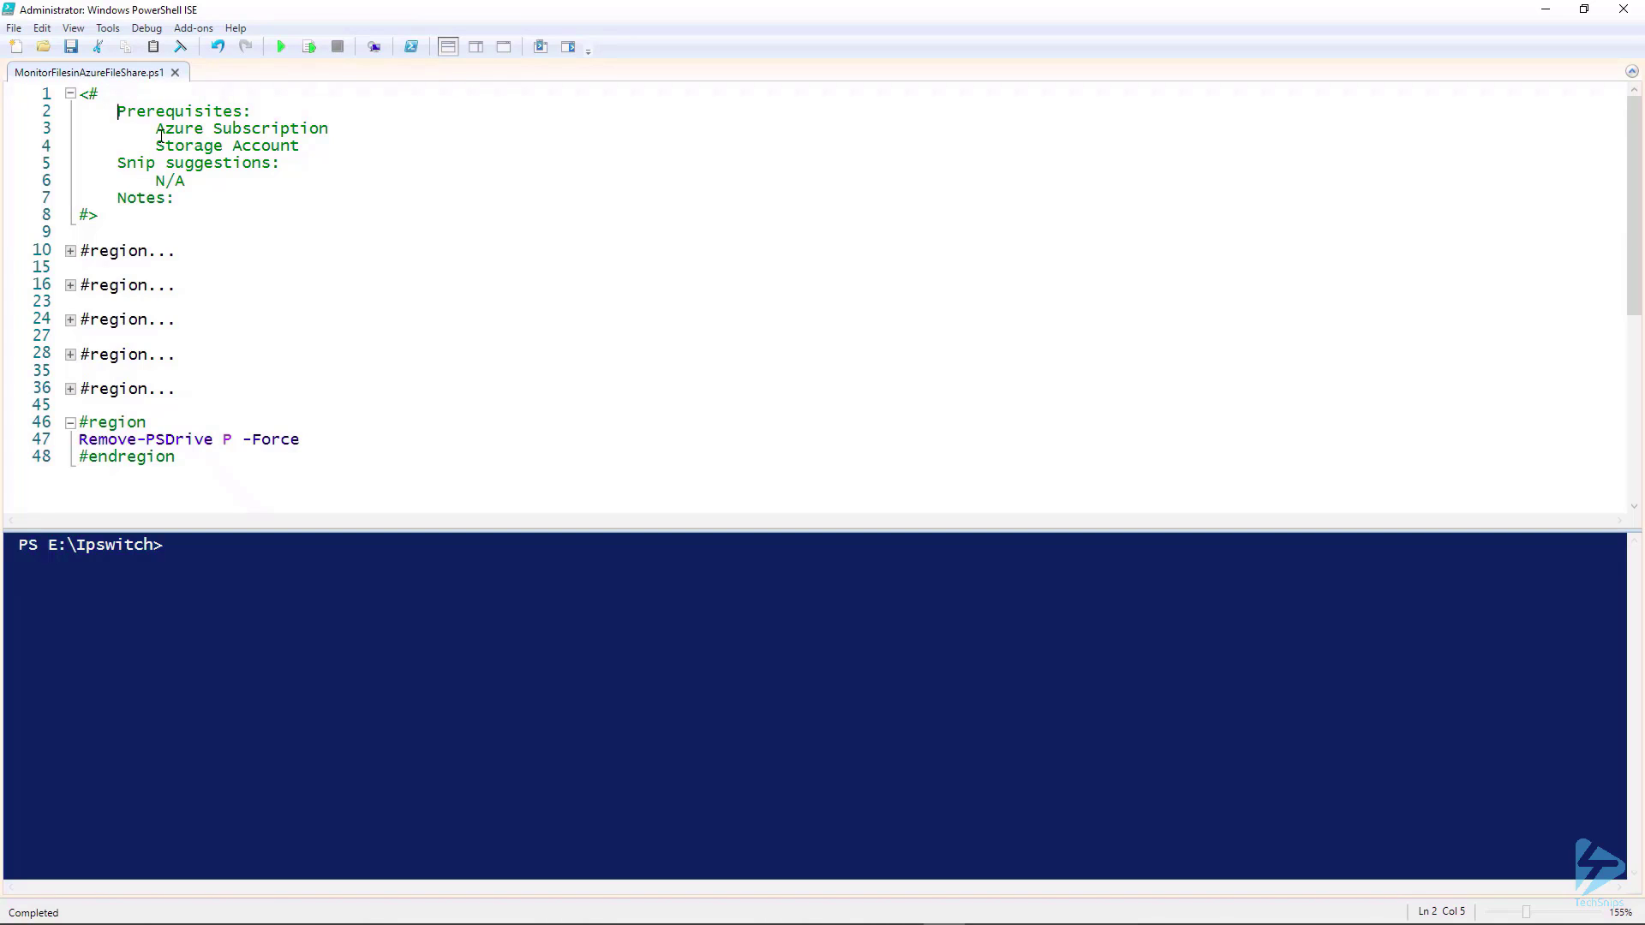
Collapse the header comment and expand the drive-mapping region, placing the caret on the account key line
left_click(69, 95)
left_click(70, 129)
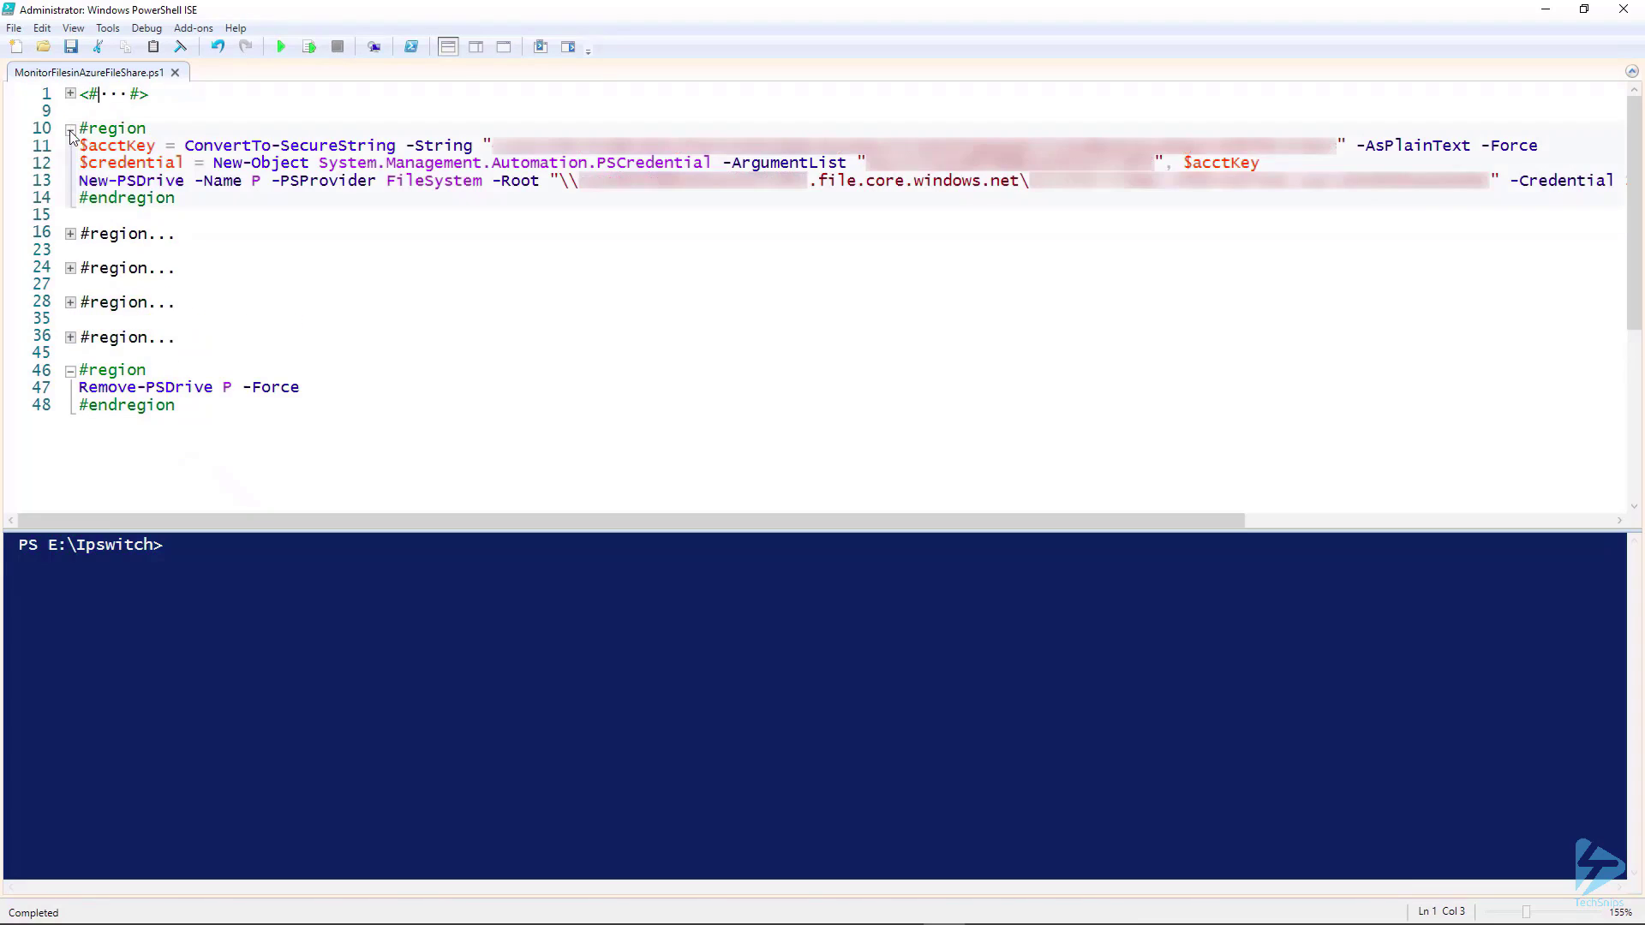
left_click(100, 145)
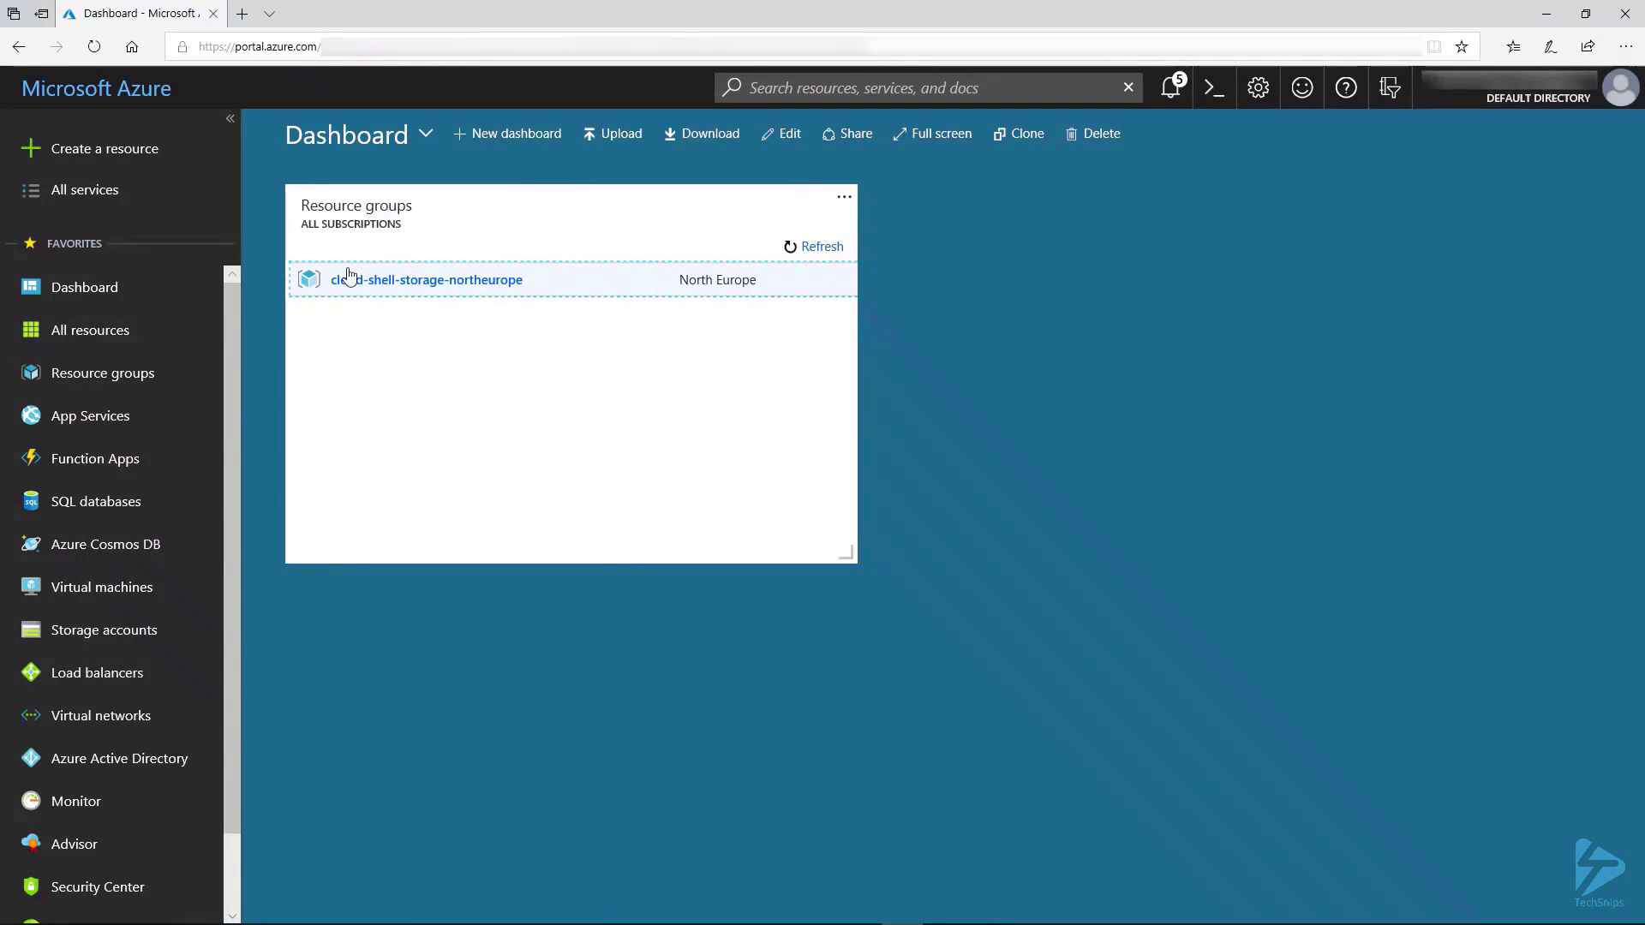
Navigate from the cloud-shell-storage-northeurope resource group into the storage account's file shares
left_click(409, 290)
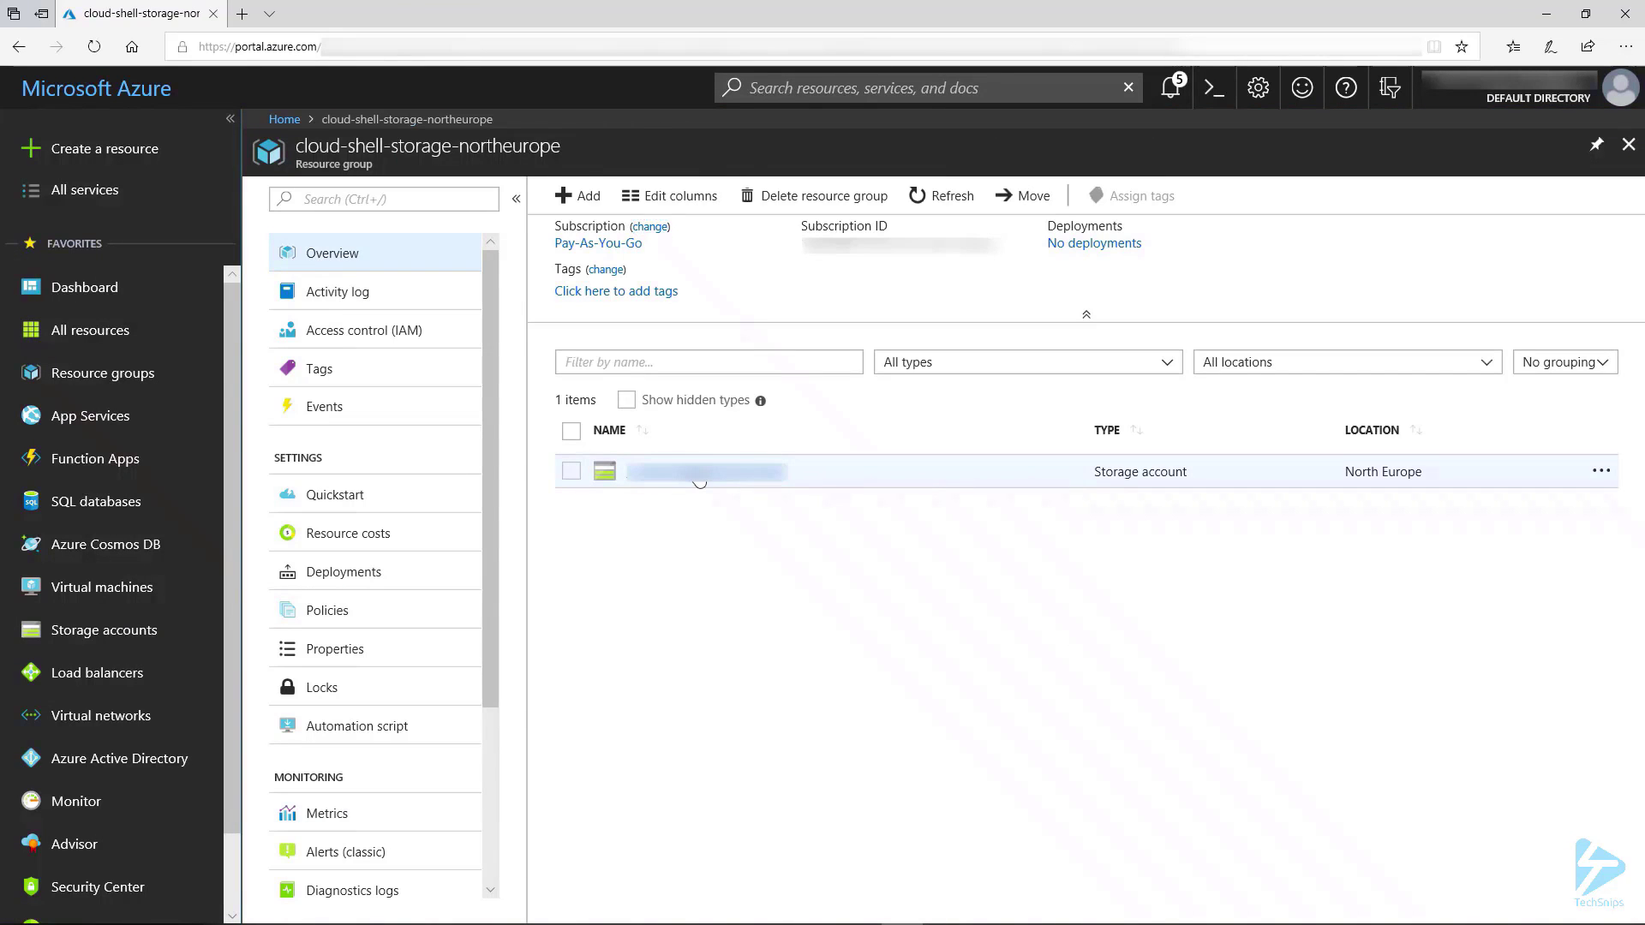
left_click(703, 475)
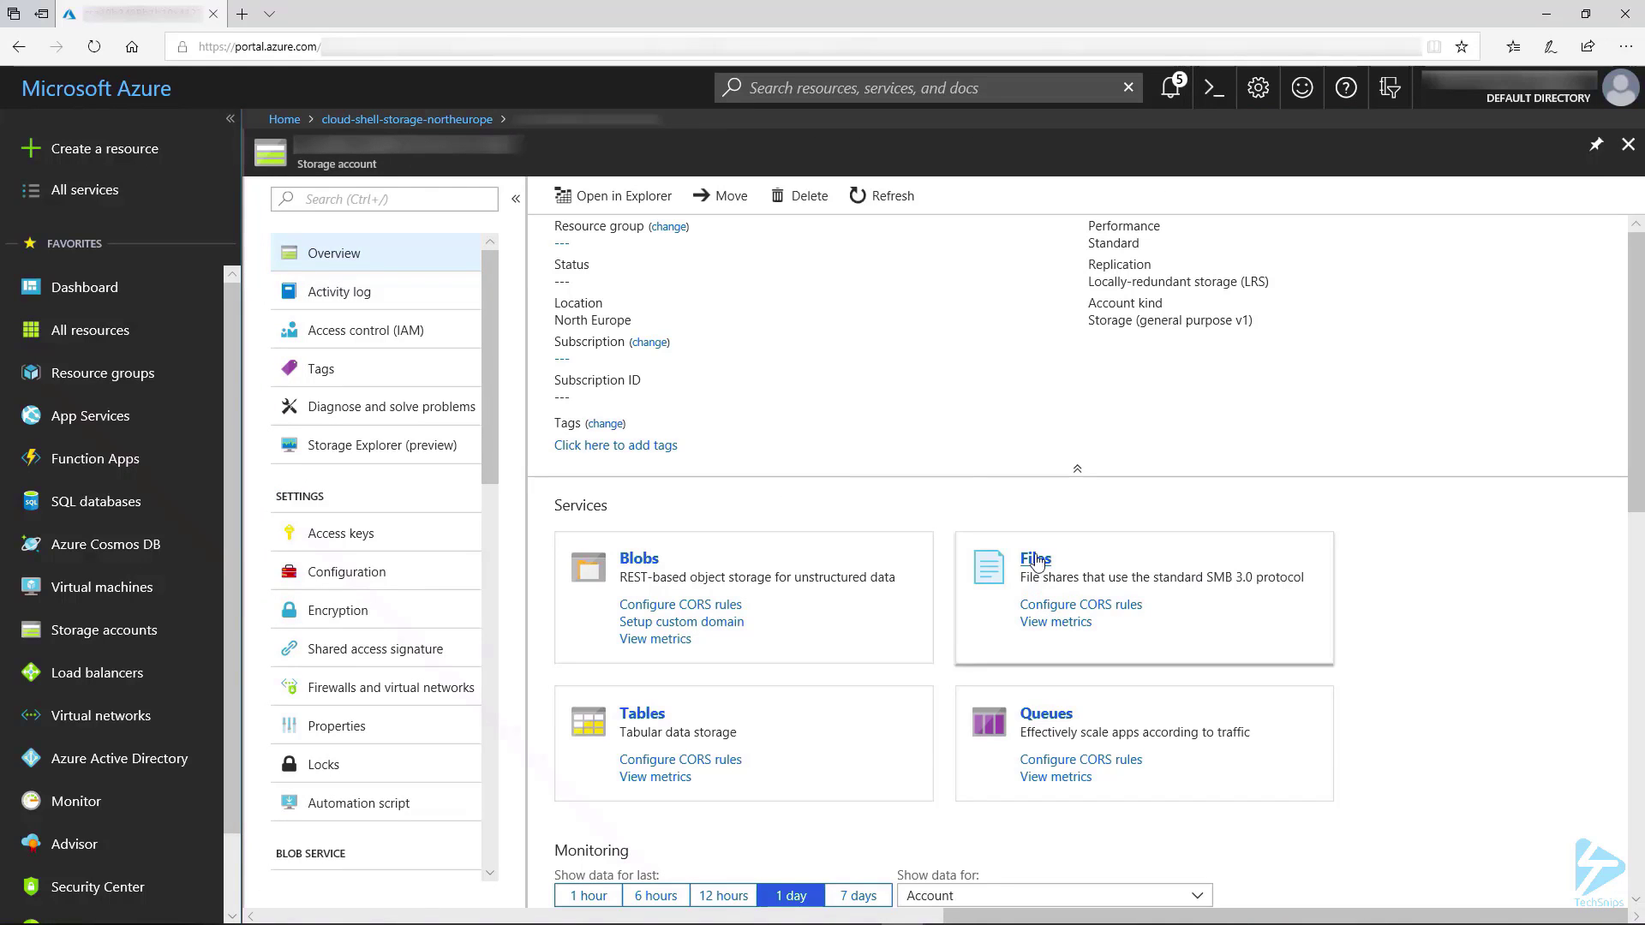
left_click(1036, 562)
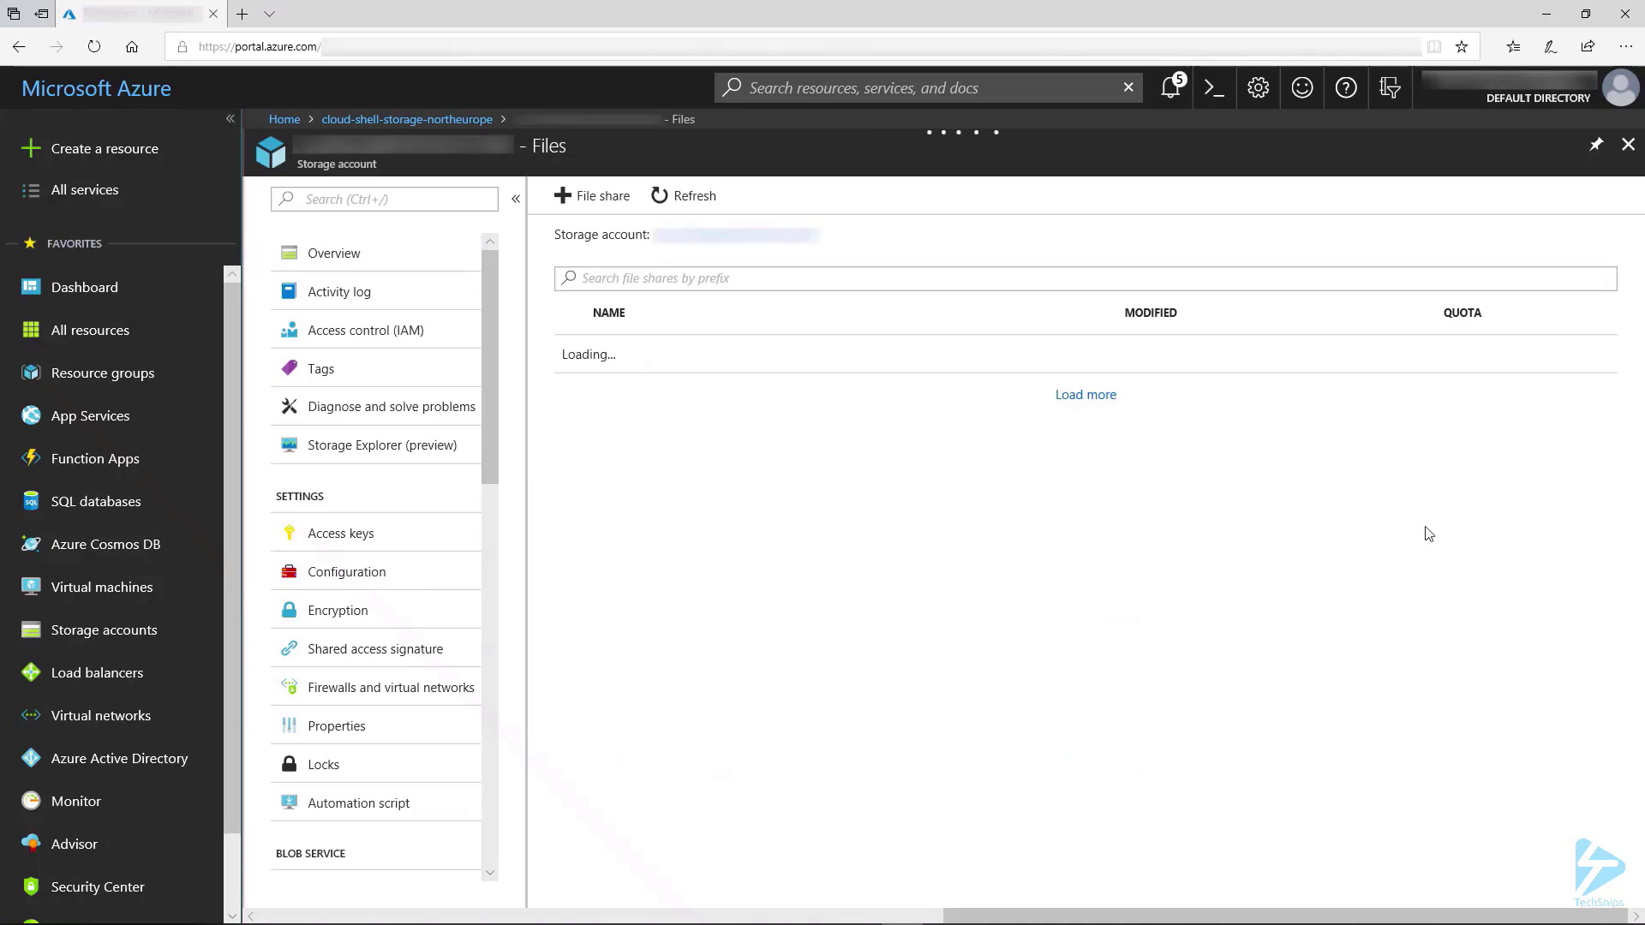
Review the file share's Windows Connect commands, then minimize the browser back to the script
left_click(1597, 360)
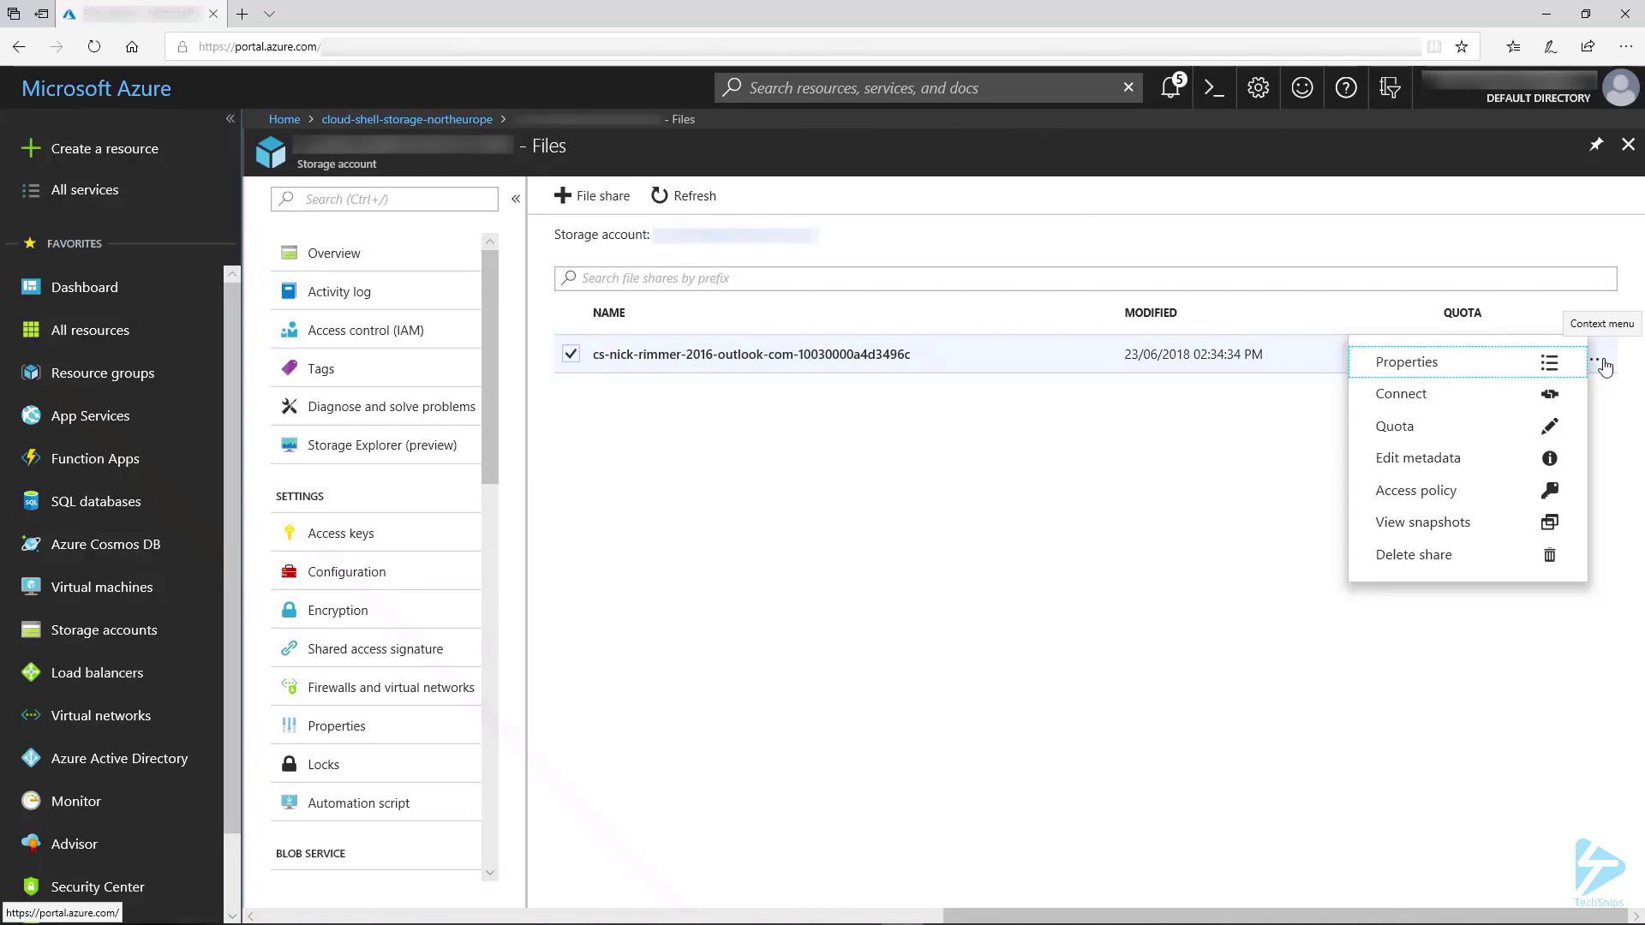
left_click(1414, 401)
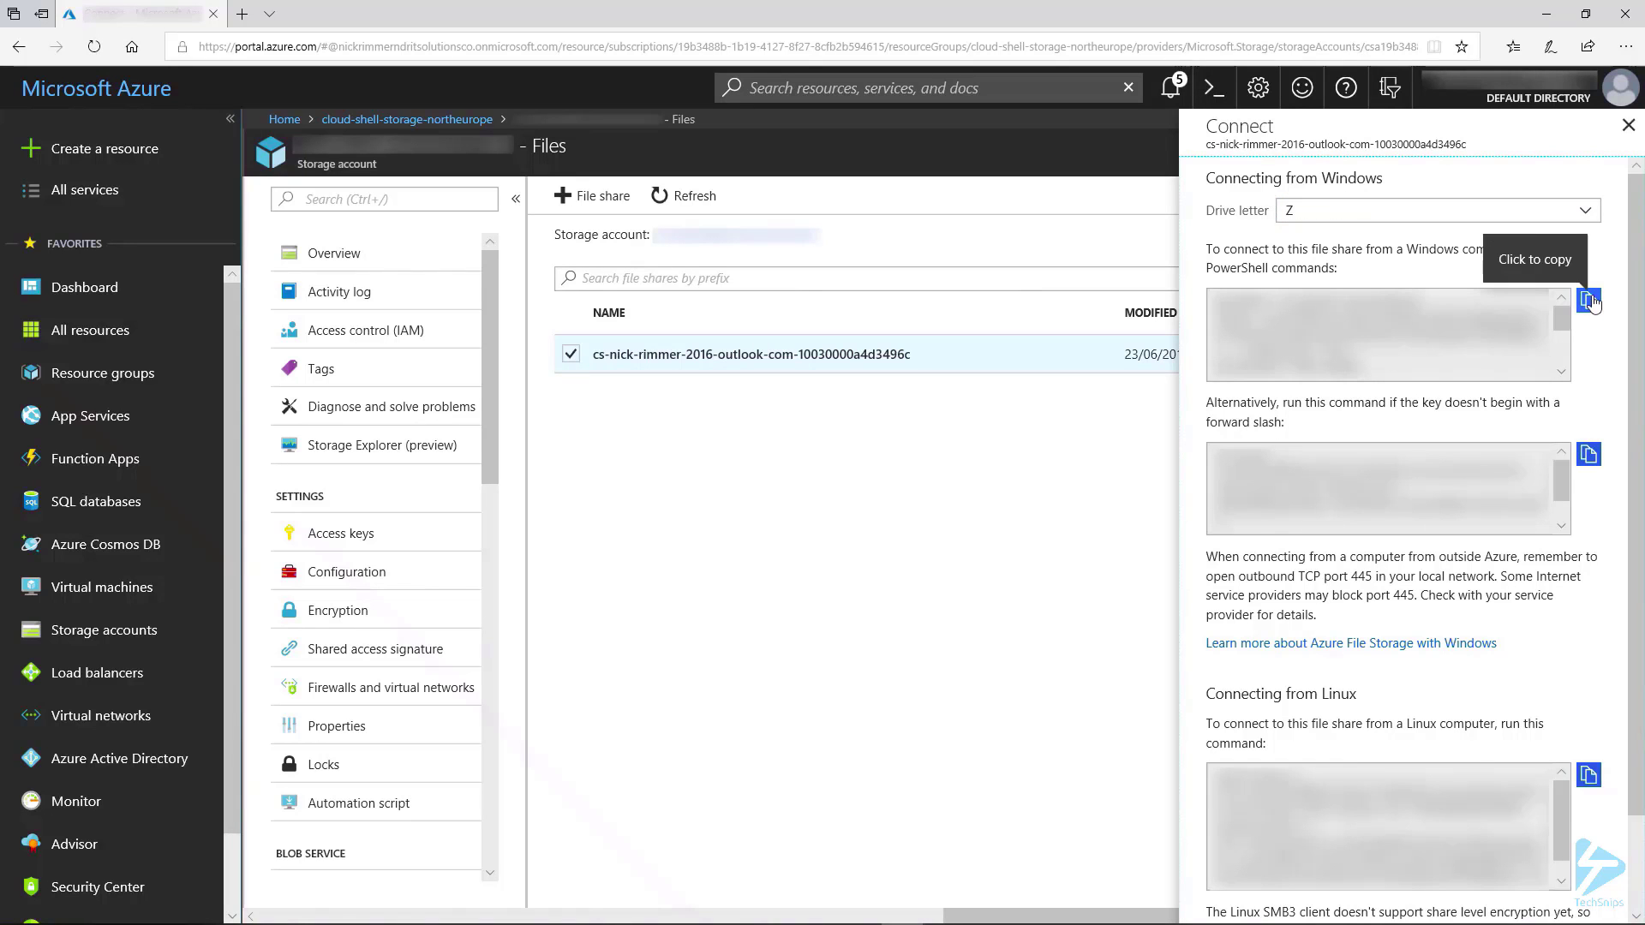
left_click(1551, 15)
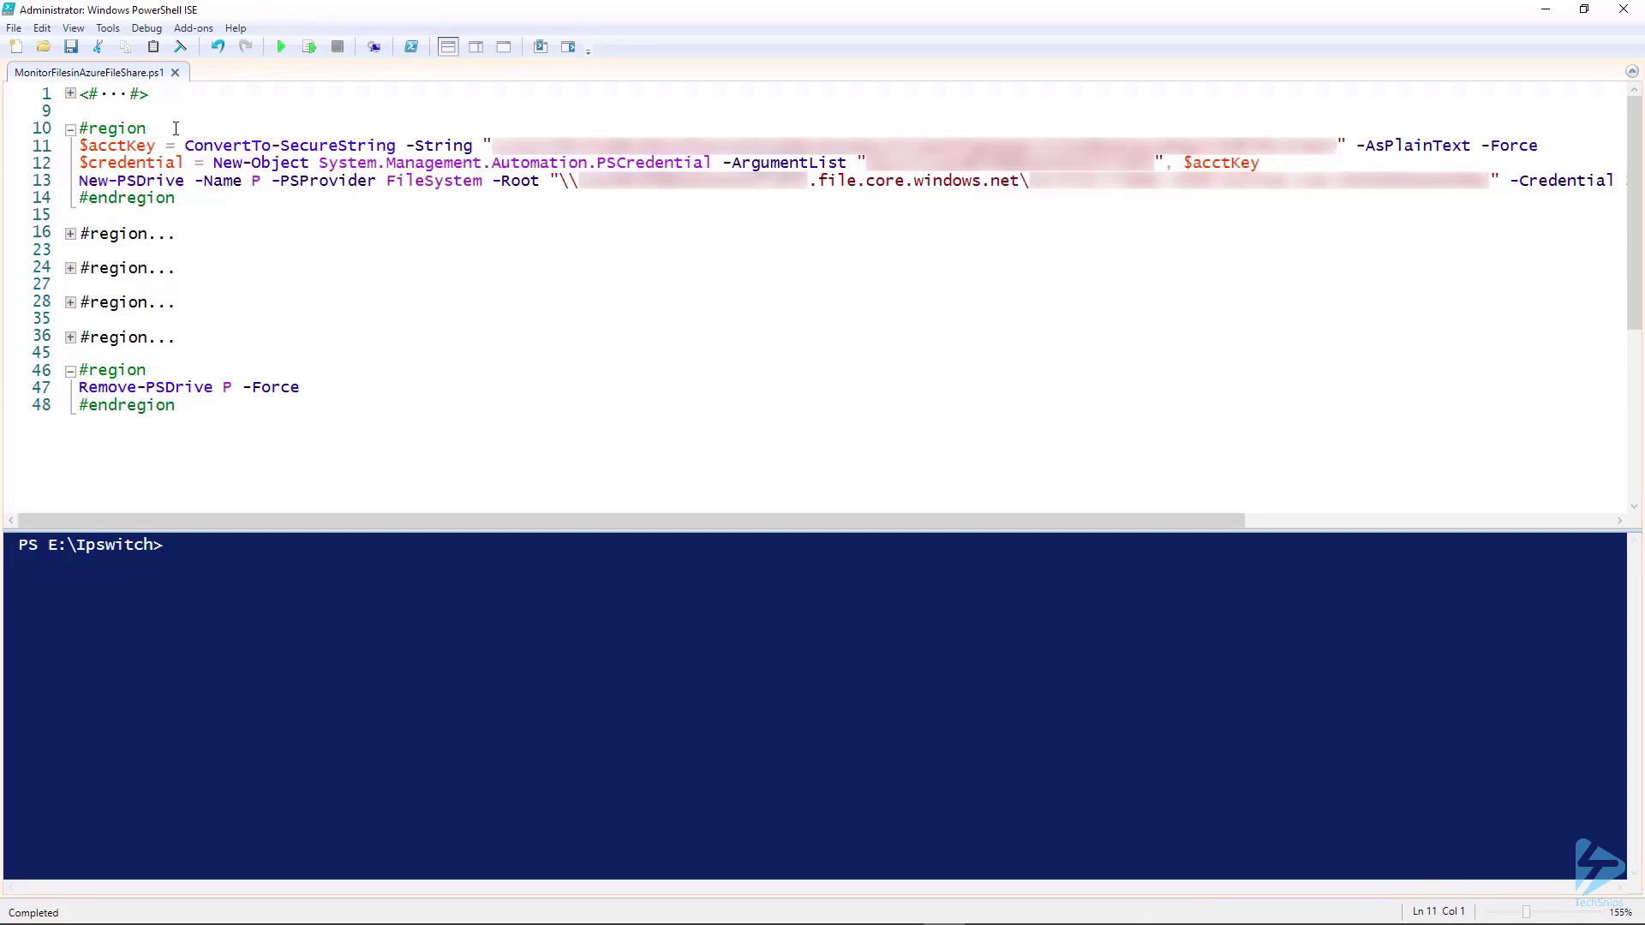
Run the account key line and display the resulting $acctKey secure string in the console
key("shift+End")
key("F8")
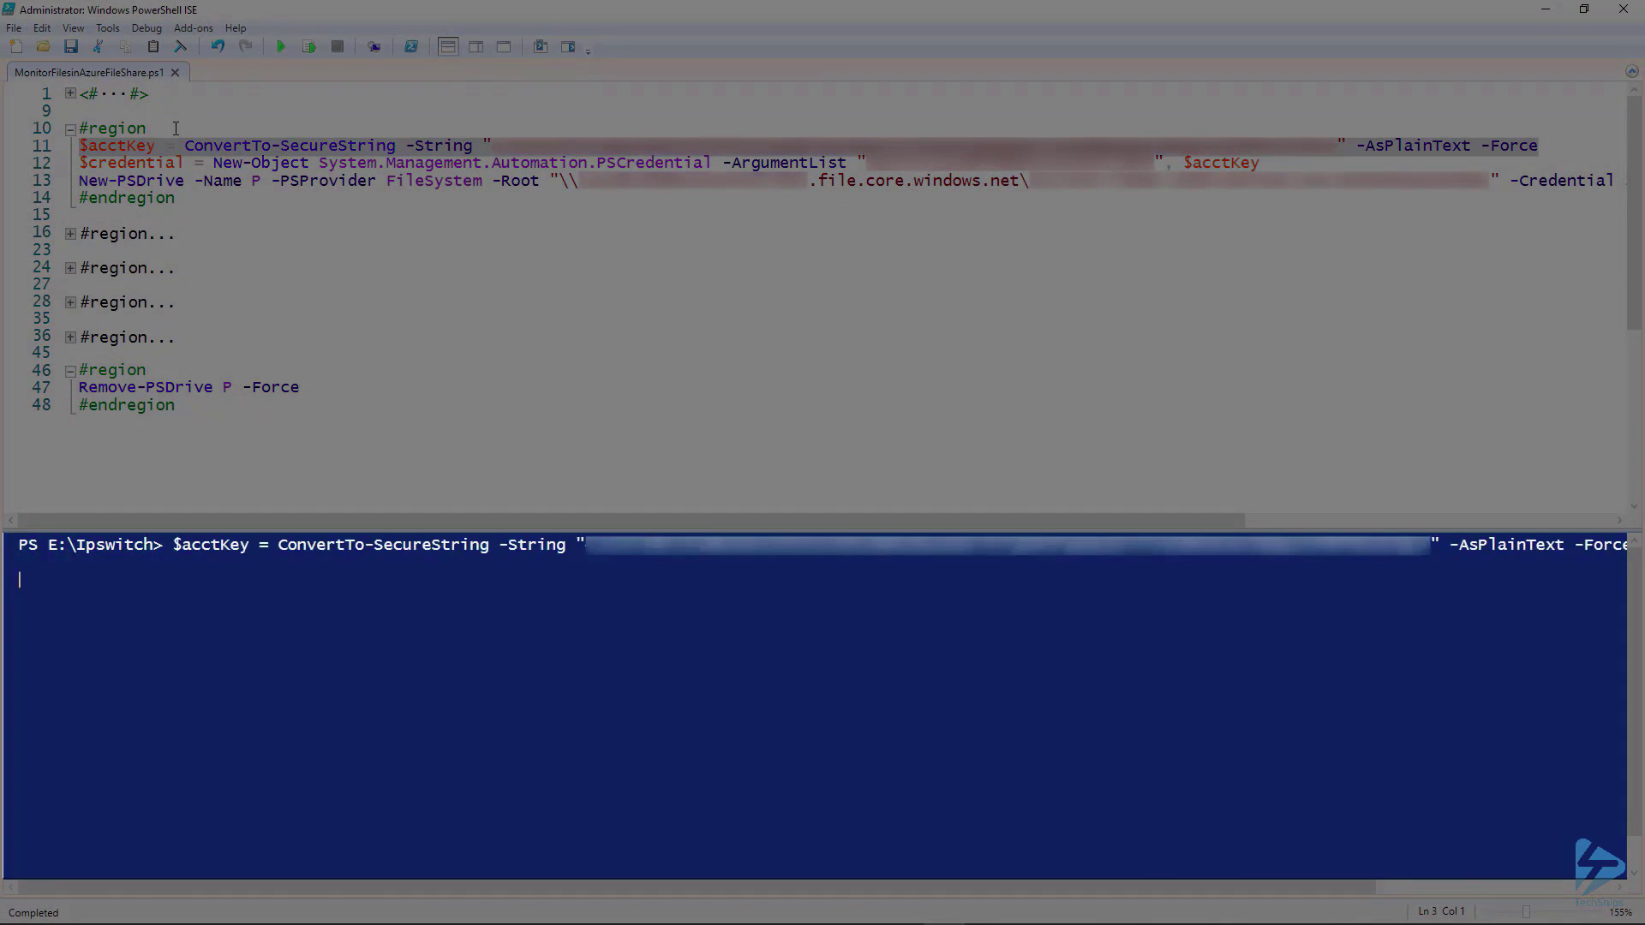
type("$acc")
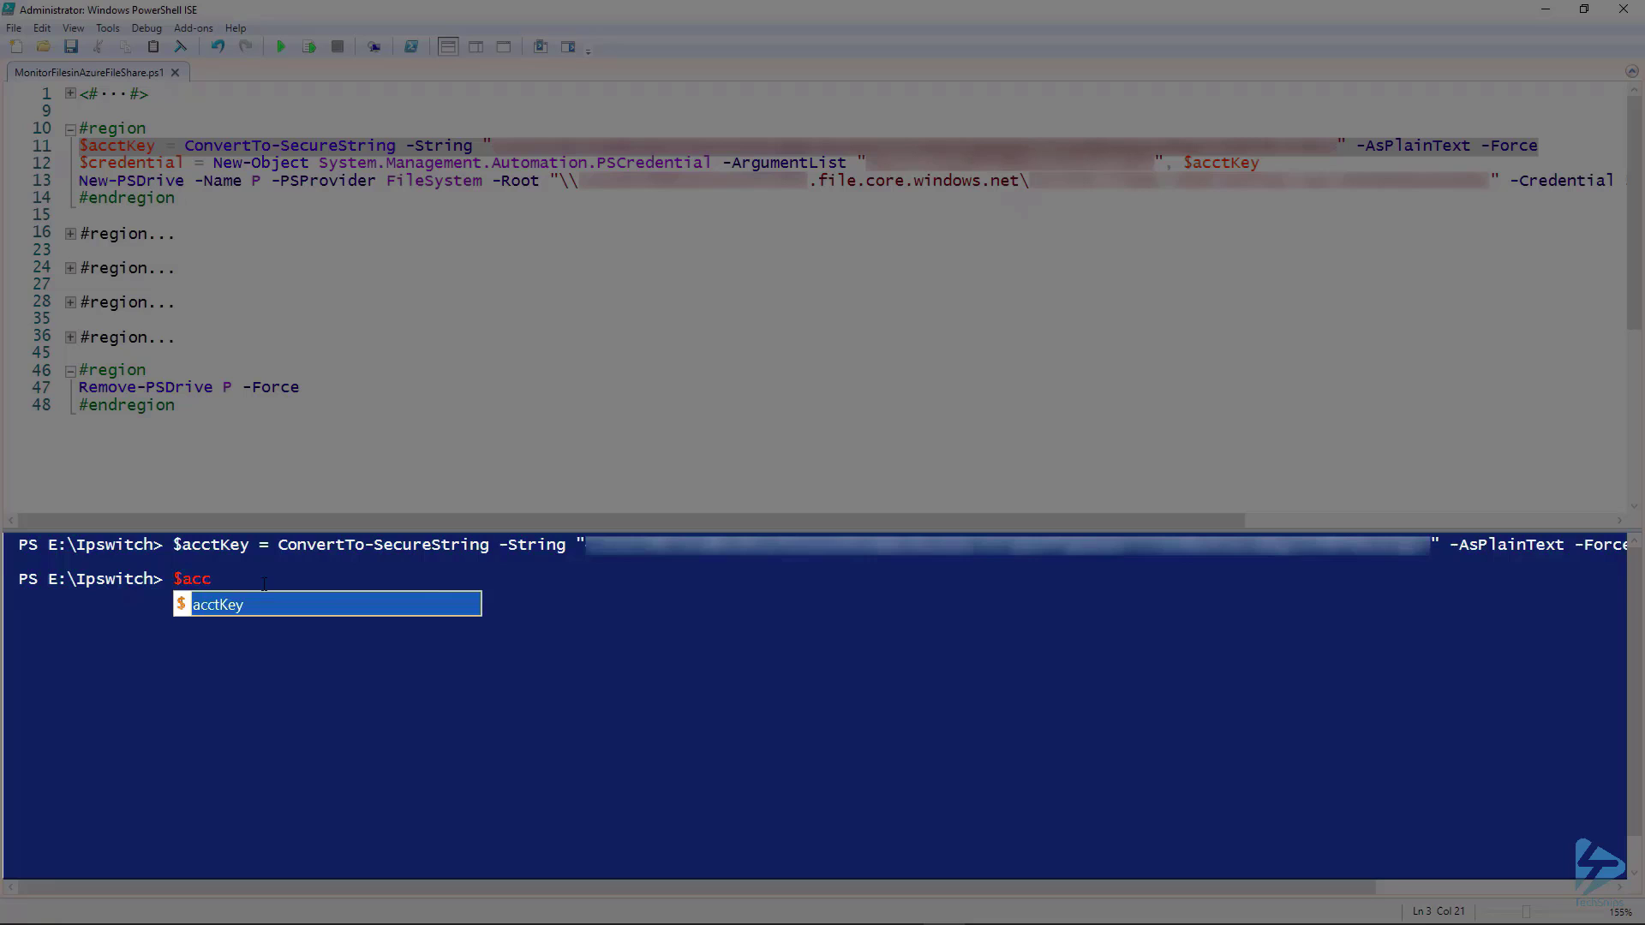
key("Tab")
key("Return")
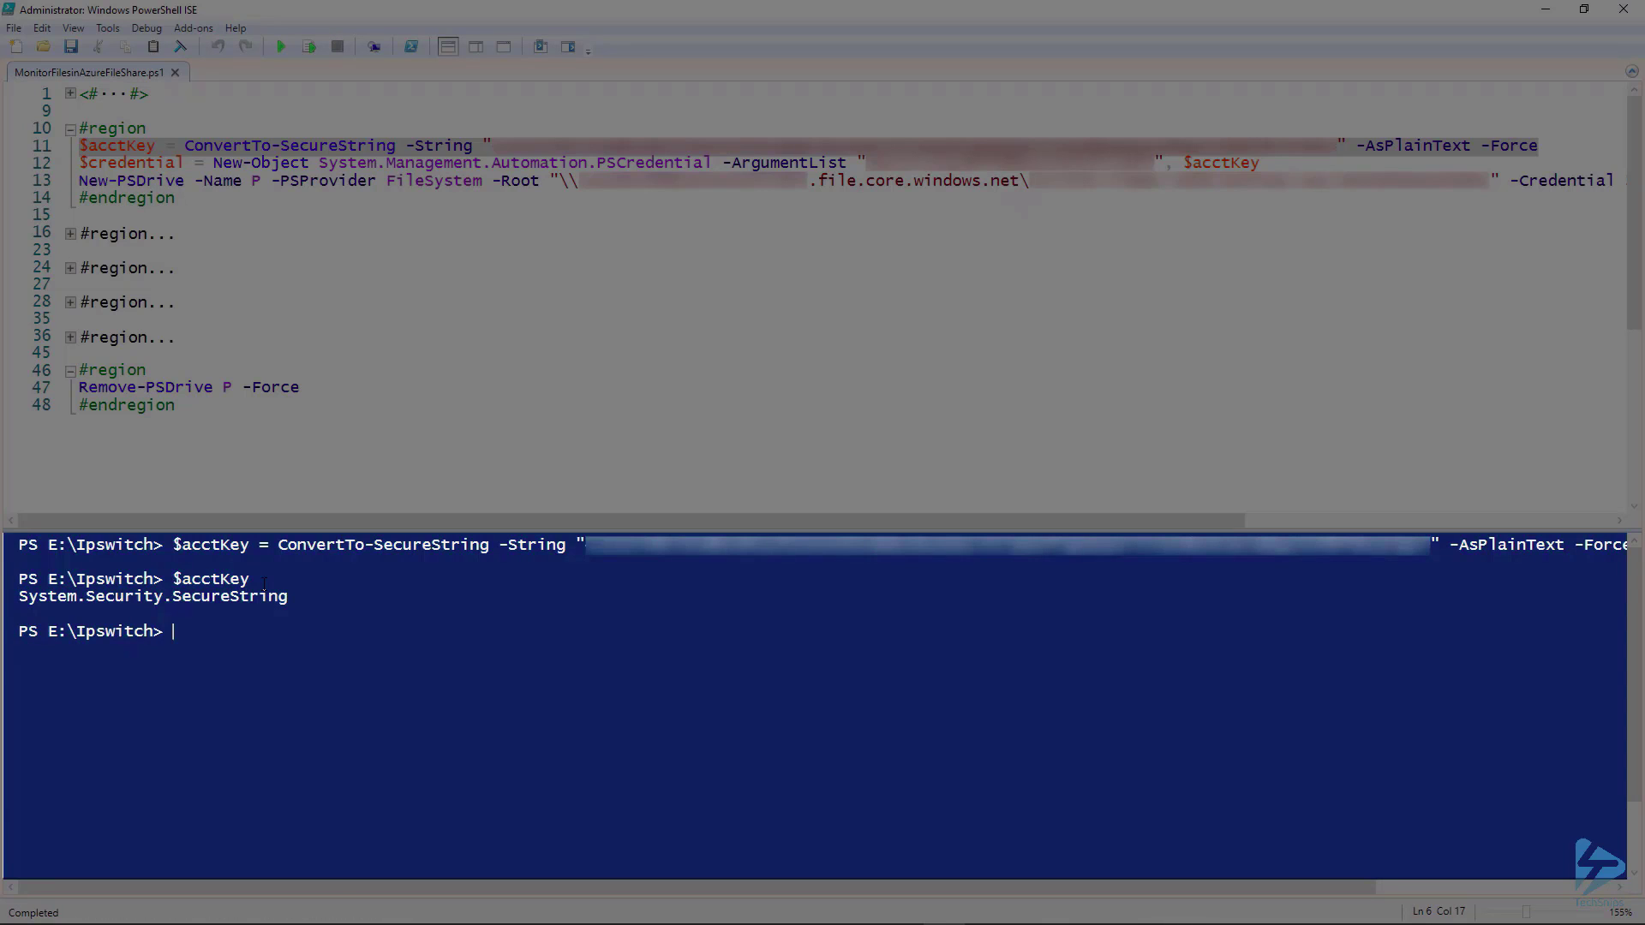
Run the credential line and display the $credential object's contents in the console
left_click(180, 164)
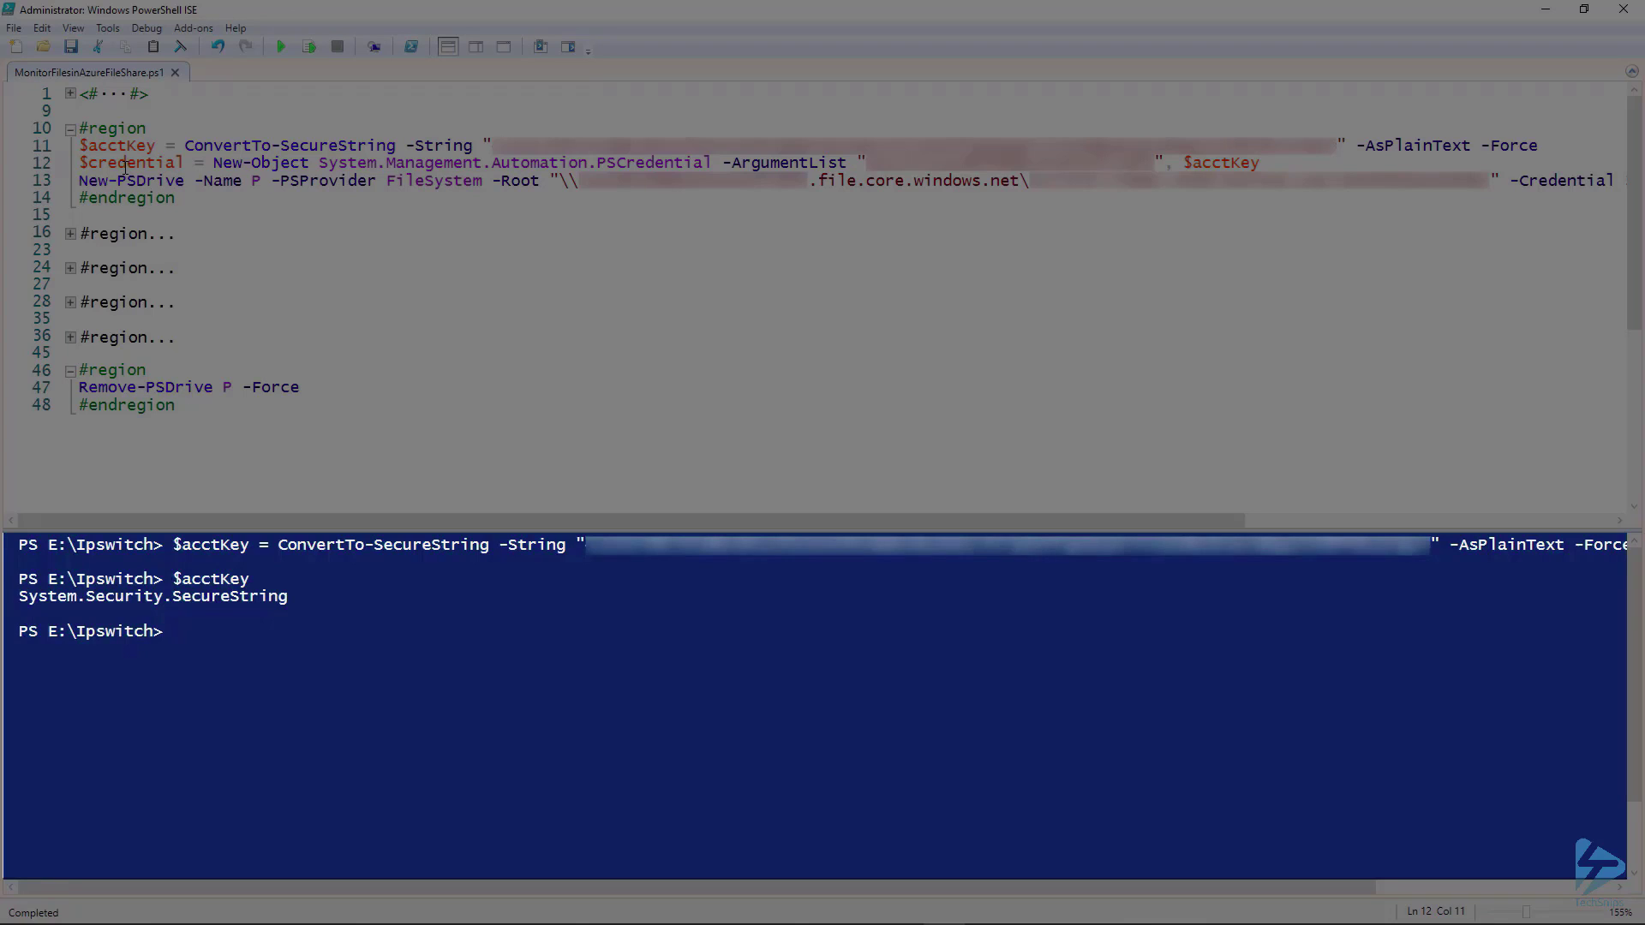
key("F8")
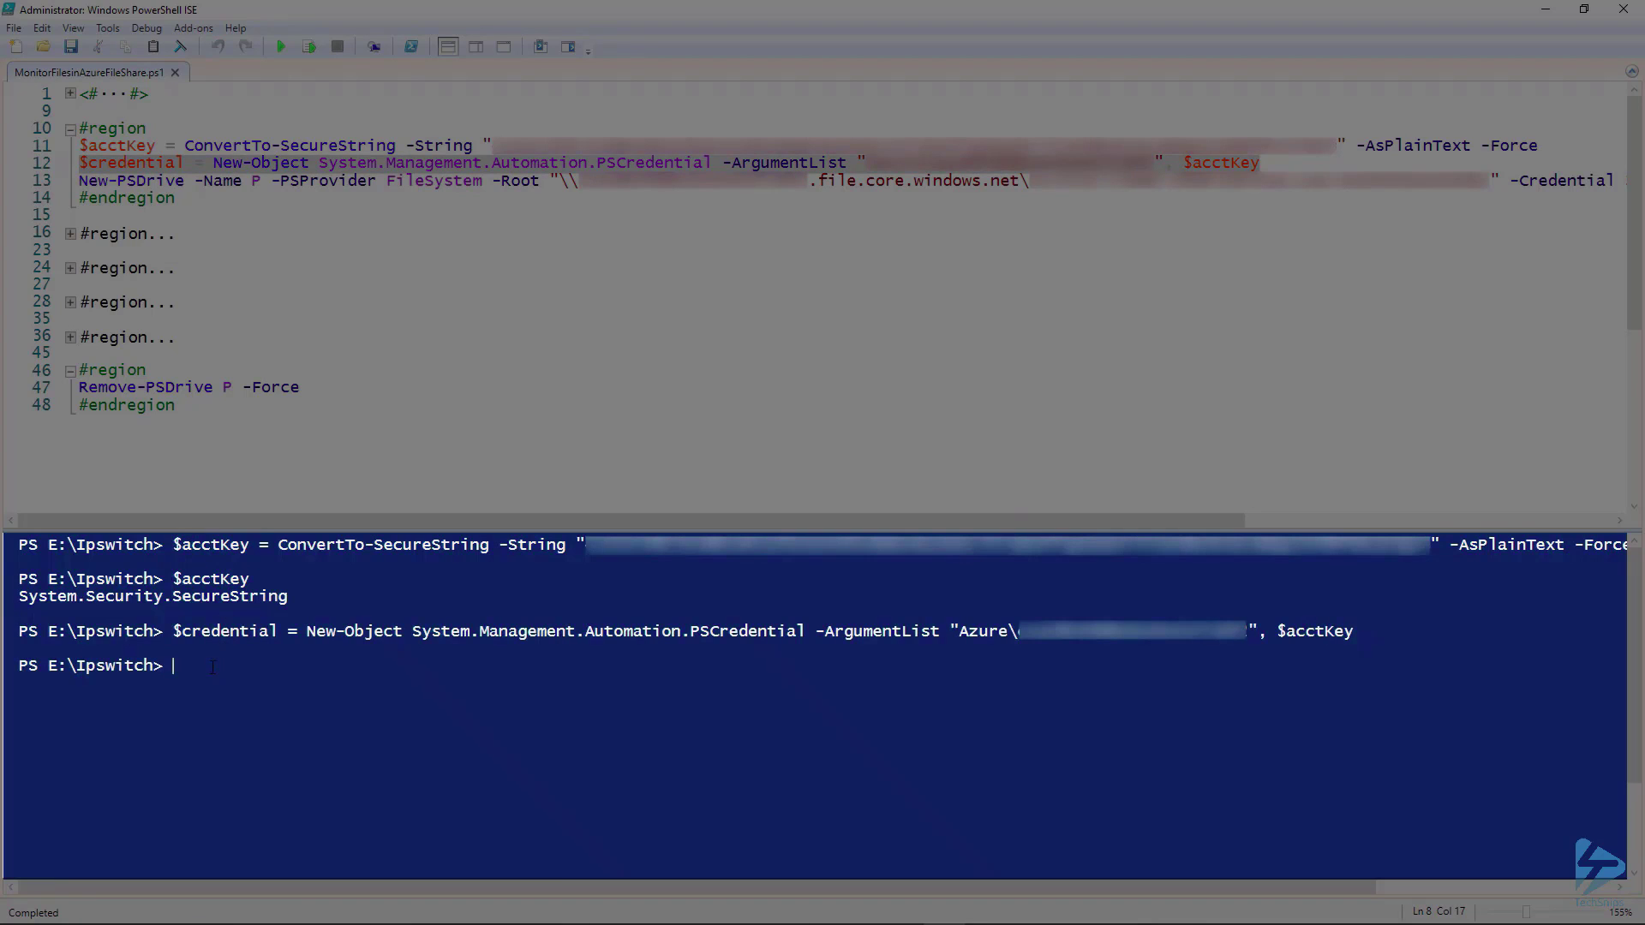
type("$cre")
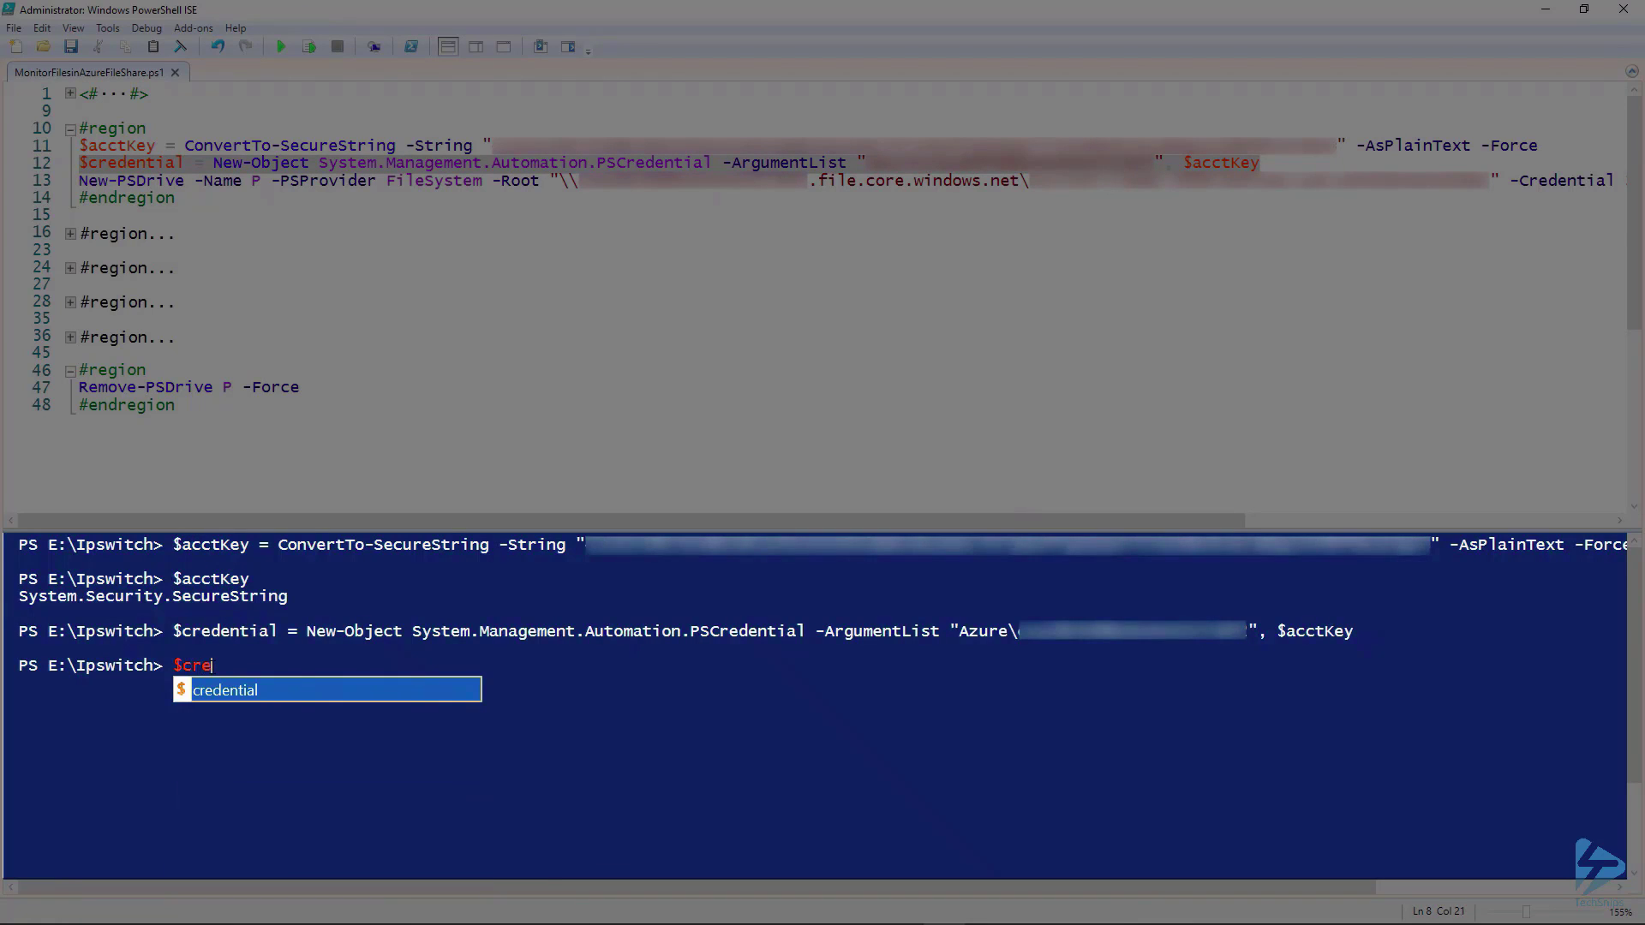
key("Tab")
key("Return")
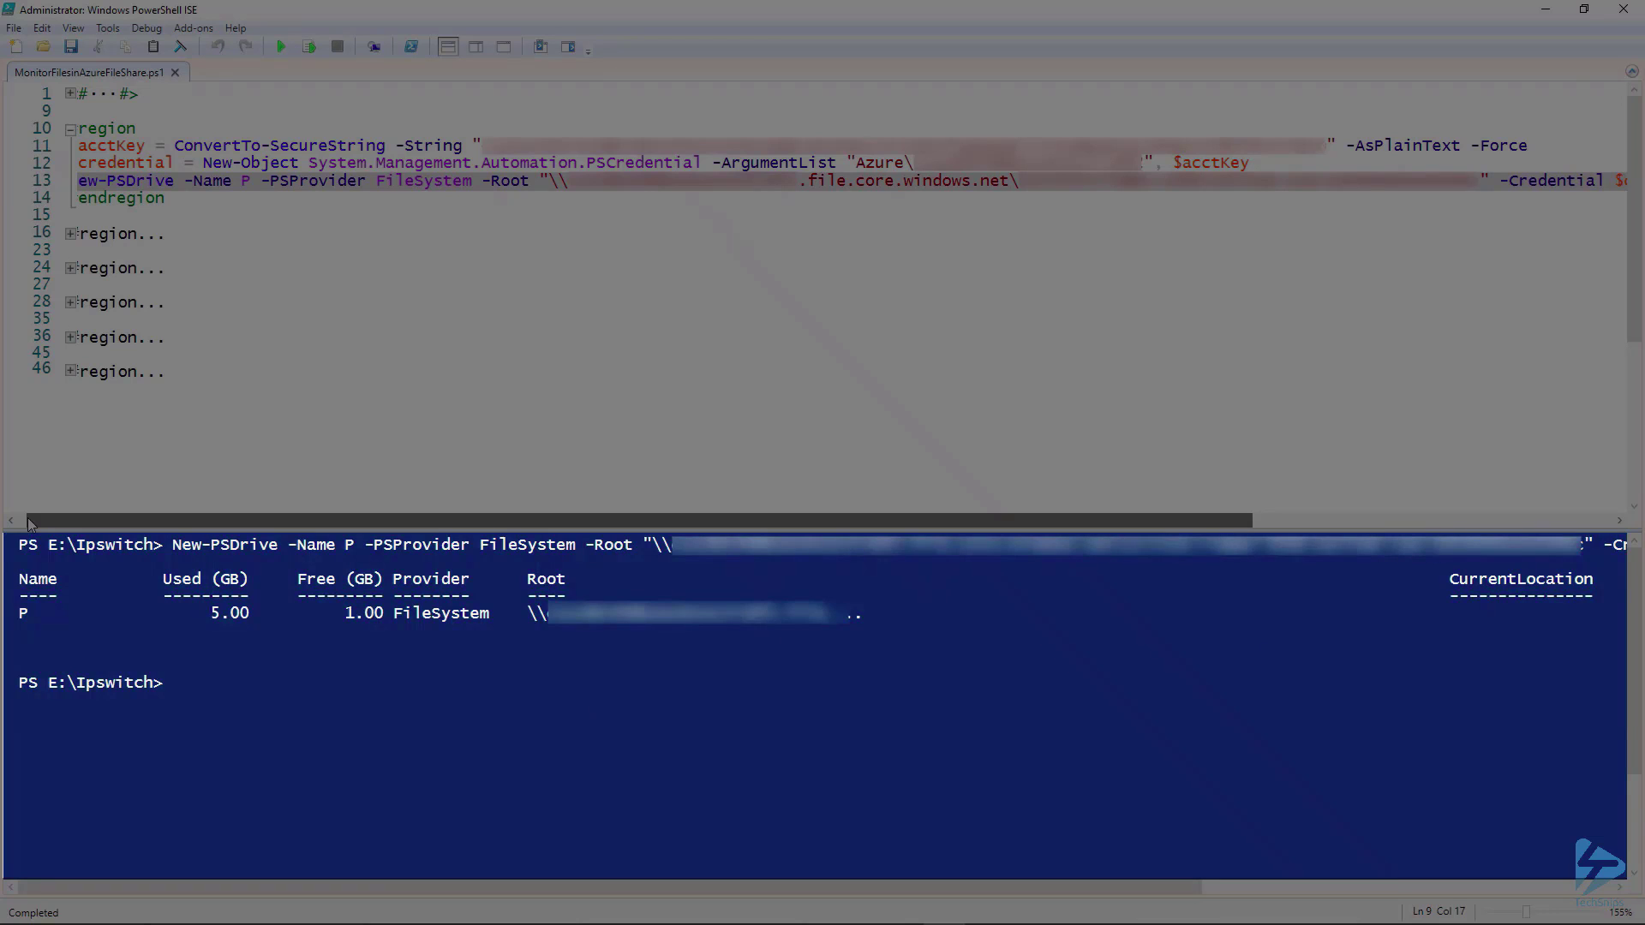
Switch to the test-file region and create test files 1.txt to 5.txt on P:\
left_click(30, 524)
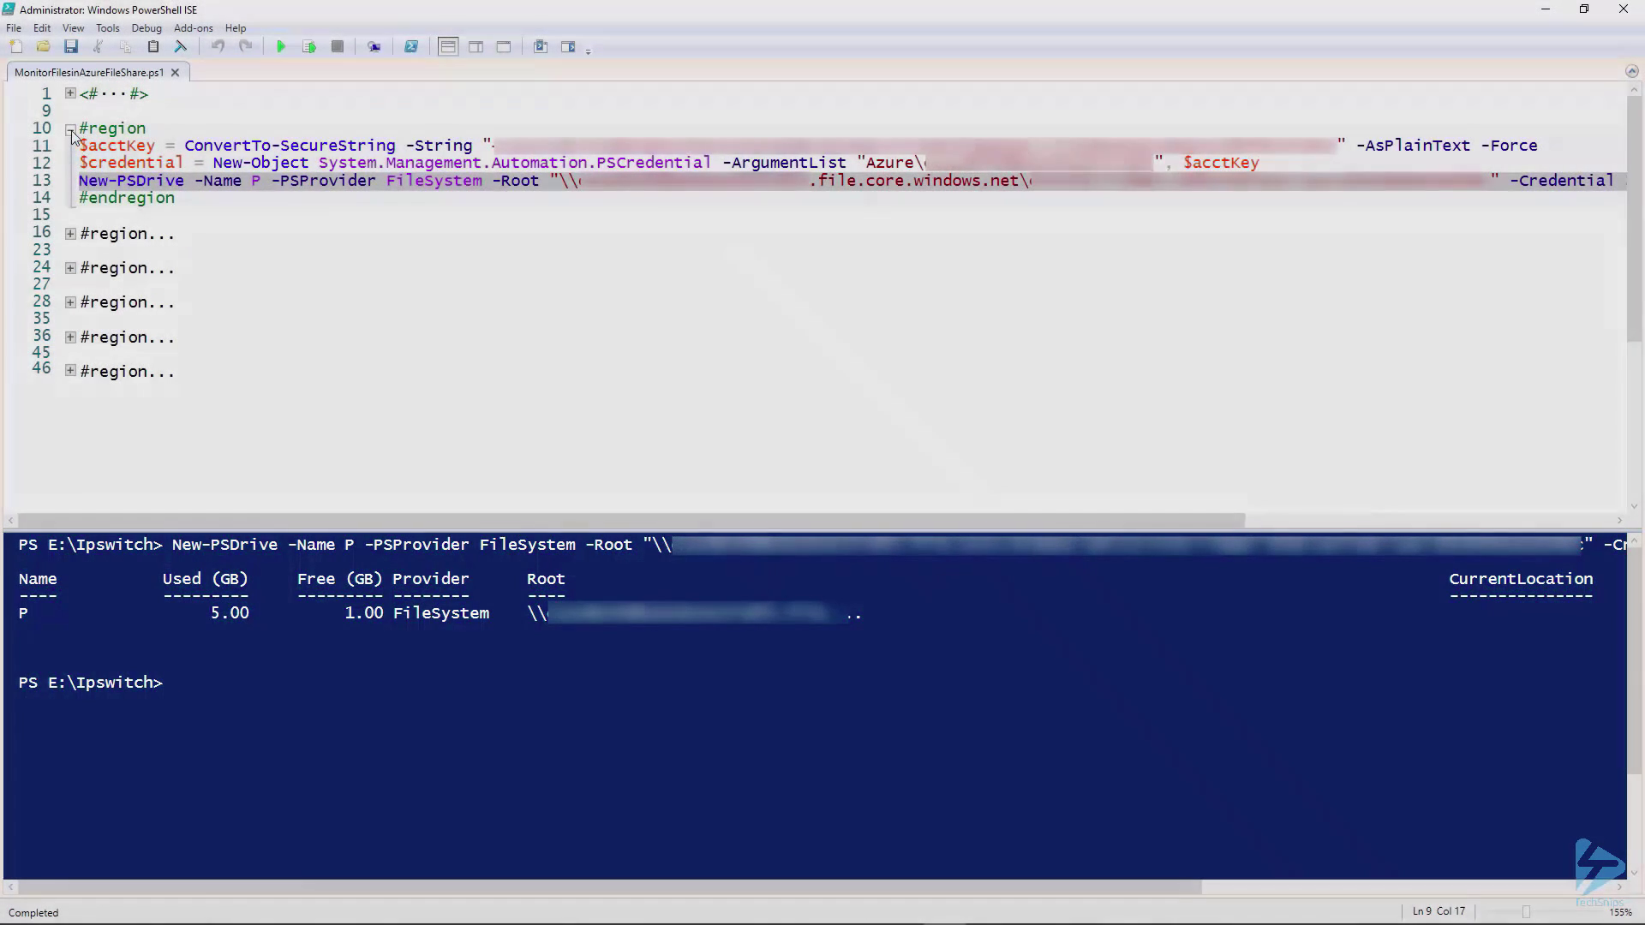
left_click(71, 130)
left_click(71, 164)
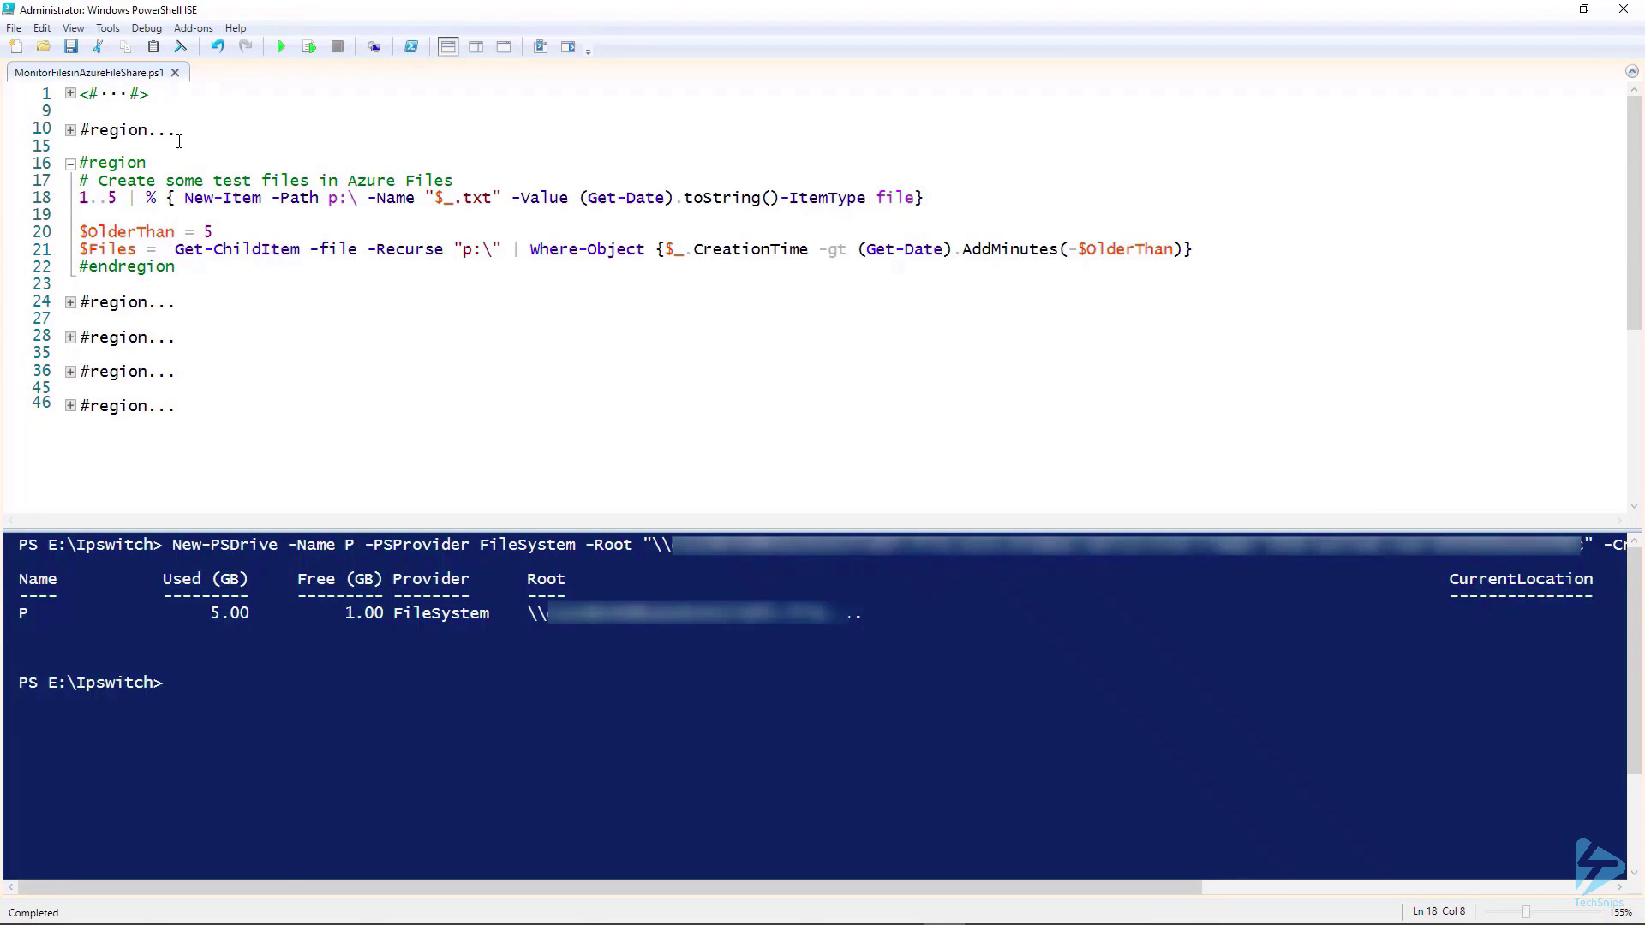
key("F8")
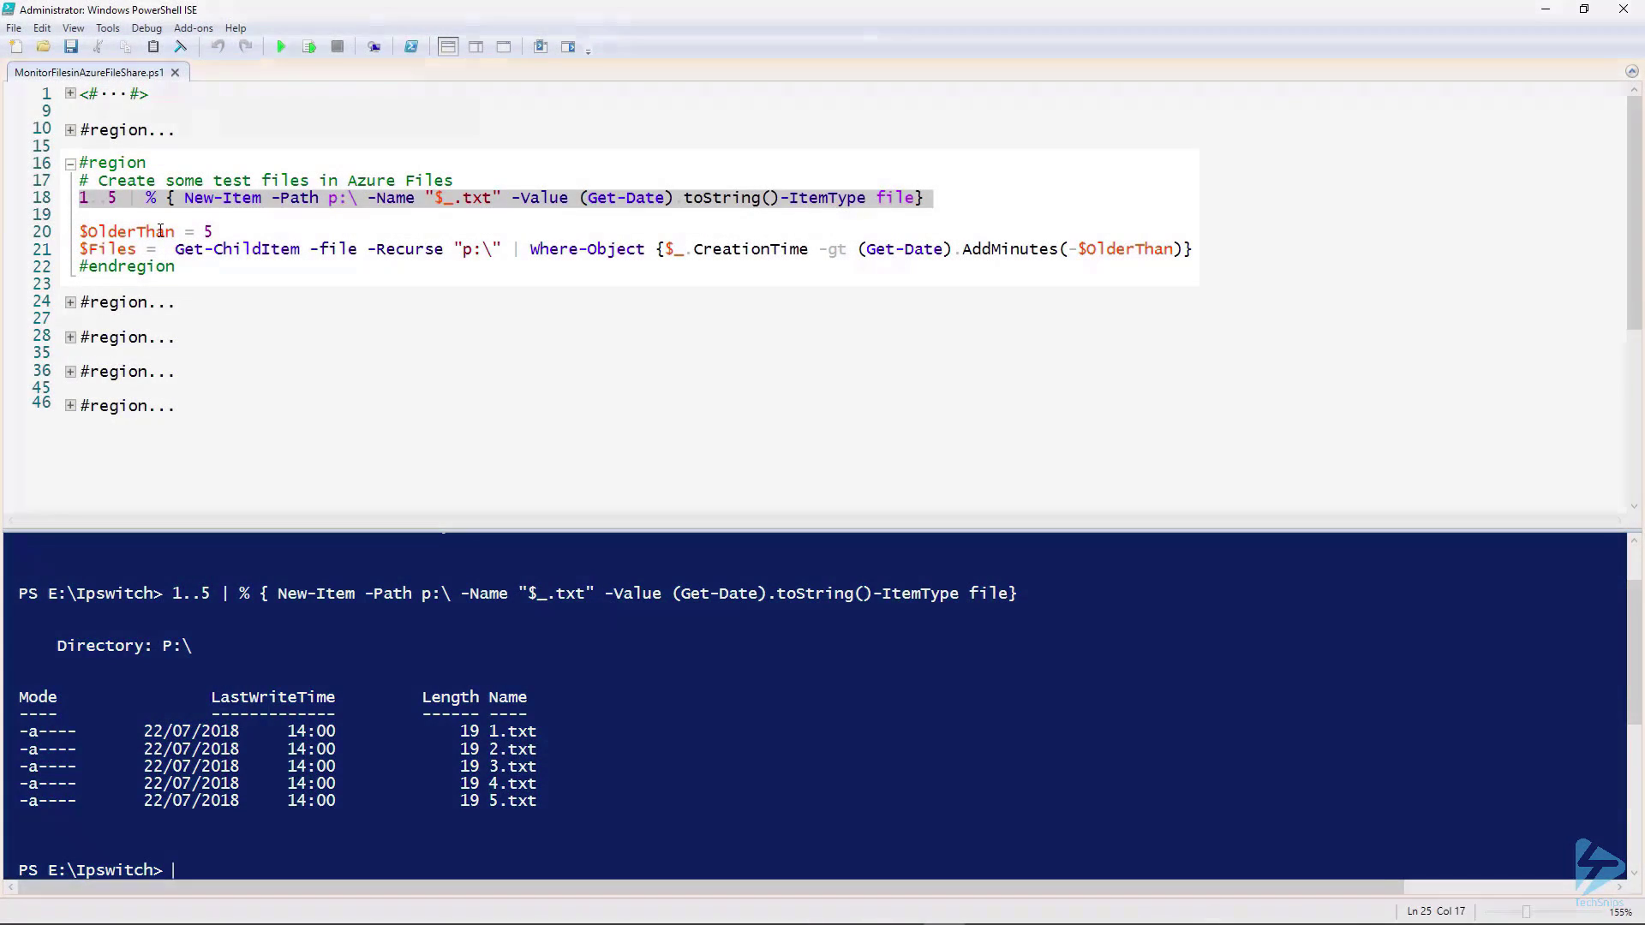
Set $OlderThan to 5 in the console
left_click(157, 232)
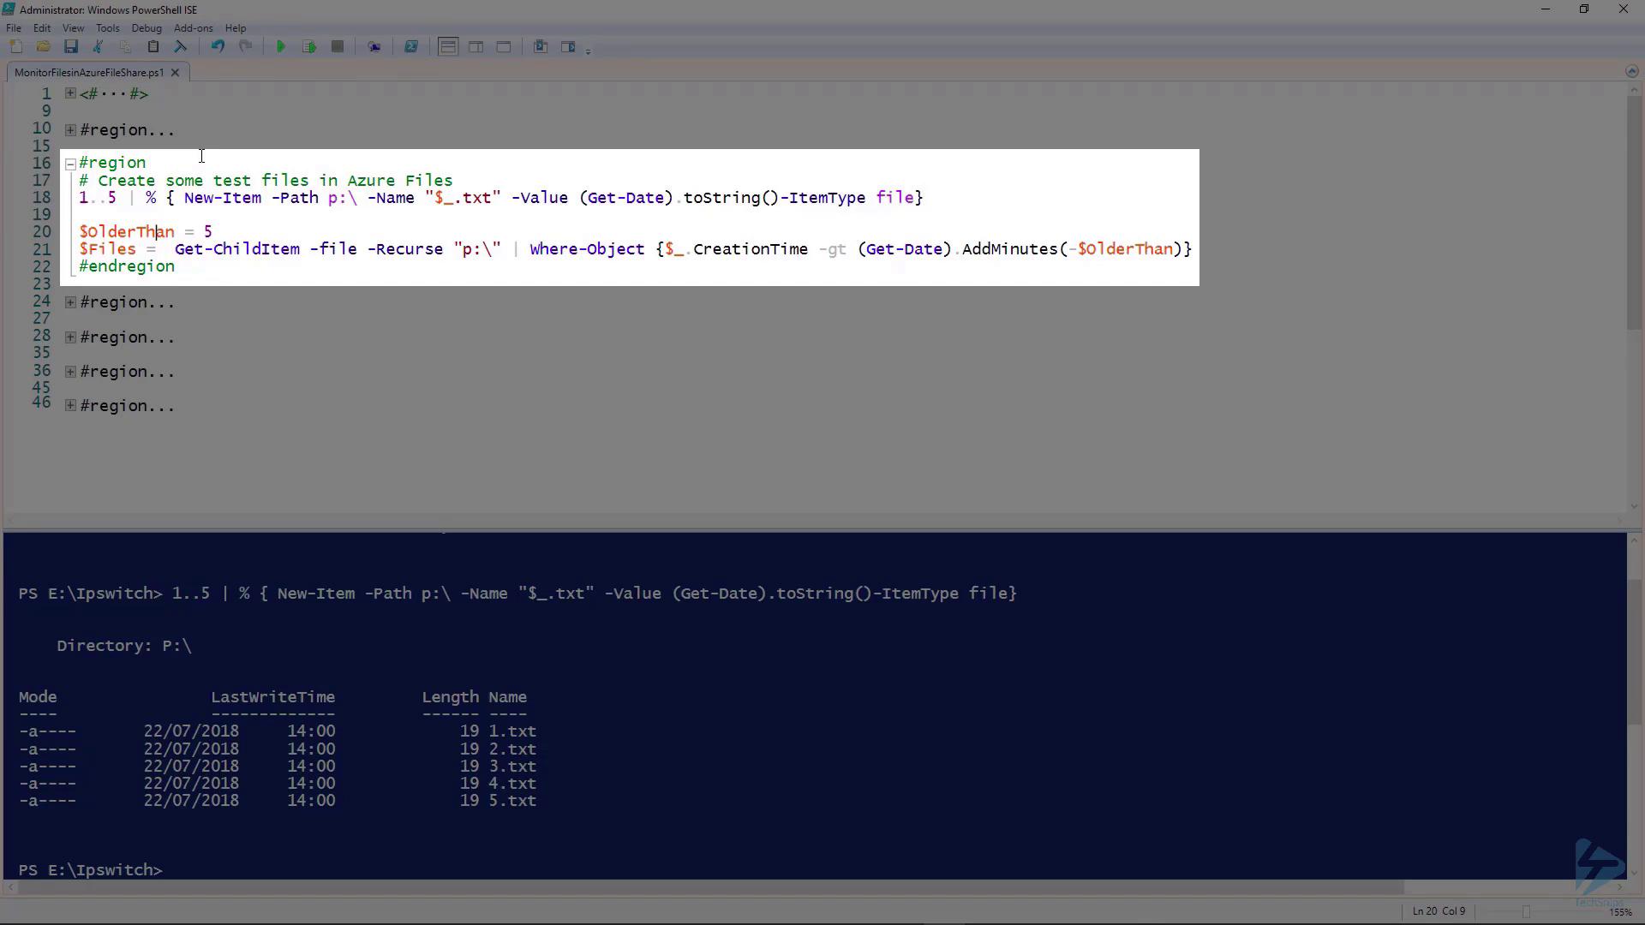
key("F8")
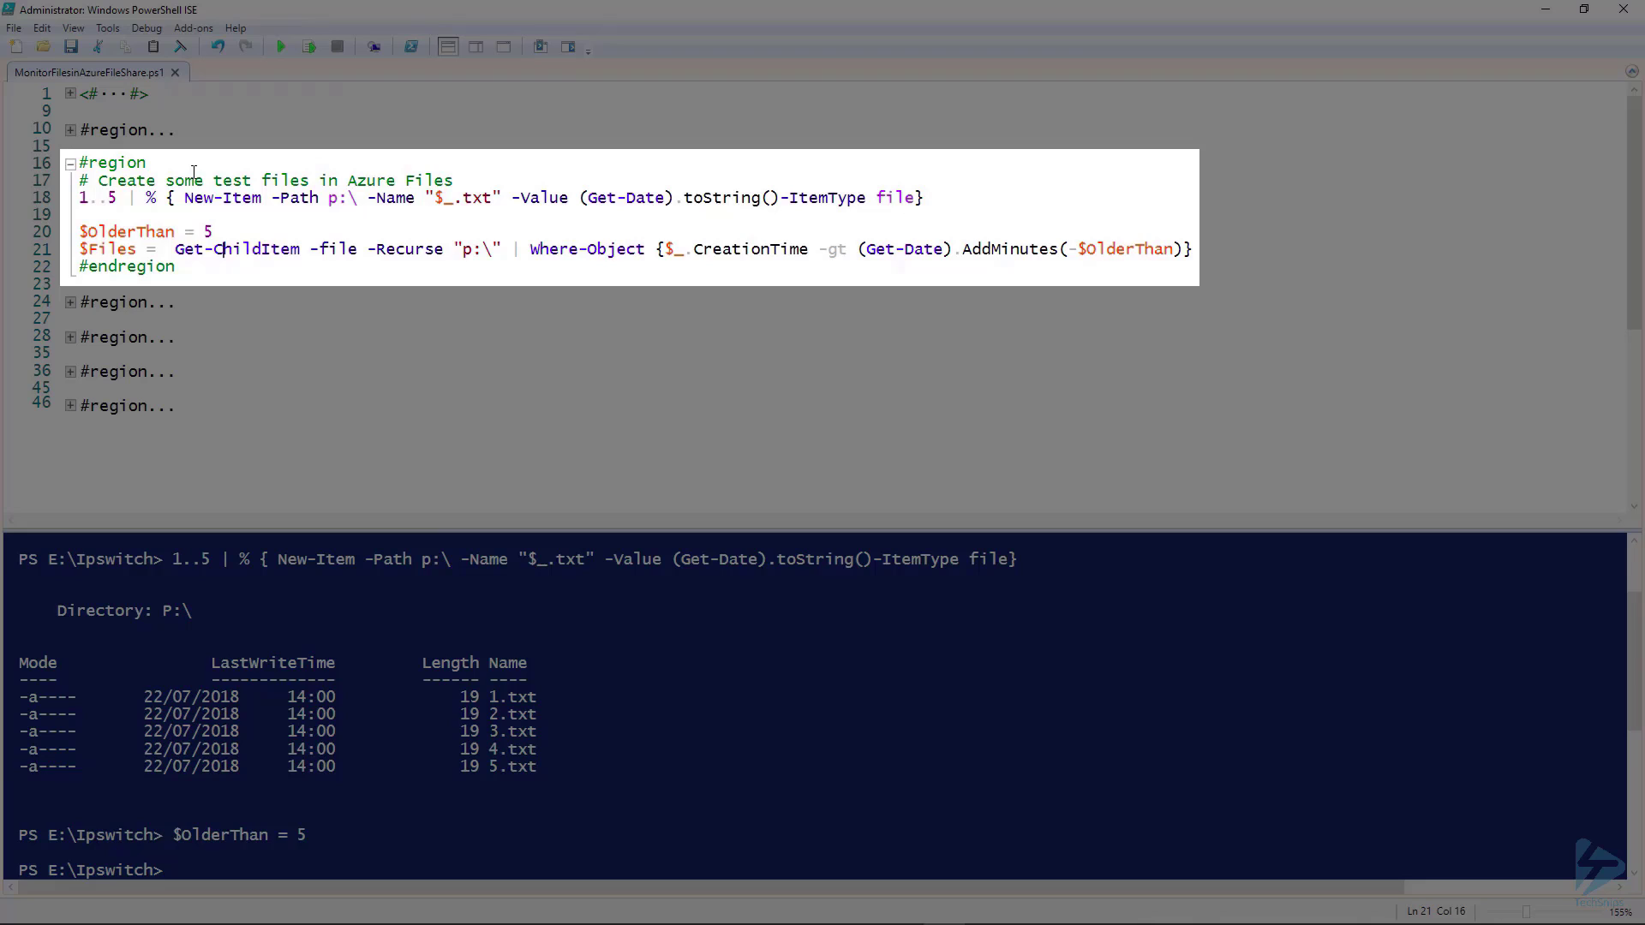
key("Down")
Collect recently created files into $Files, list them in the console, and collapse the test-file region
key("F8")
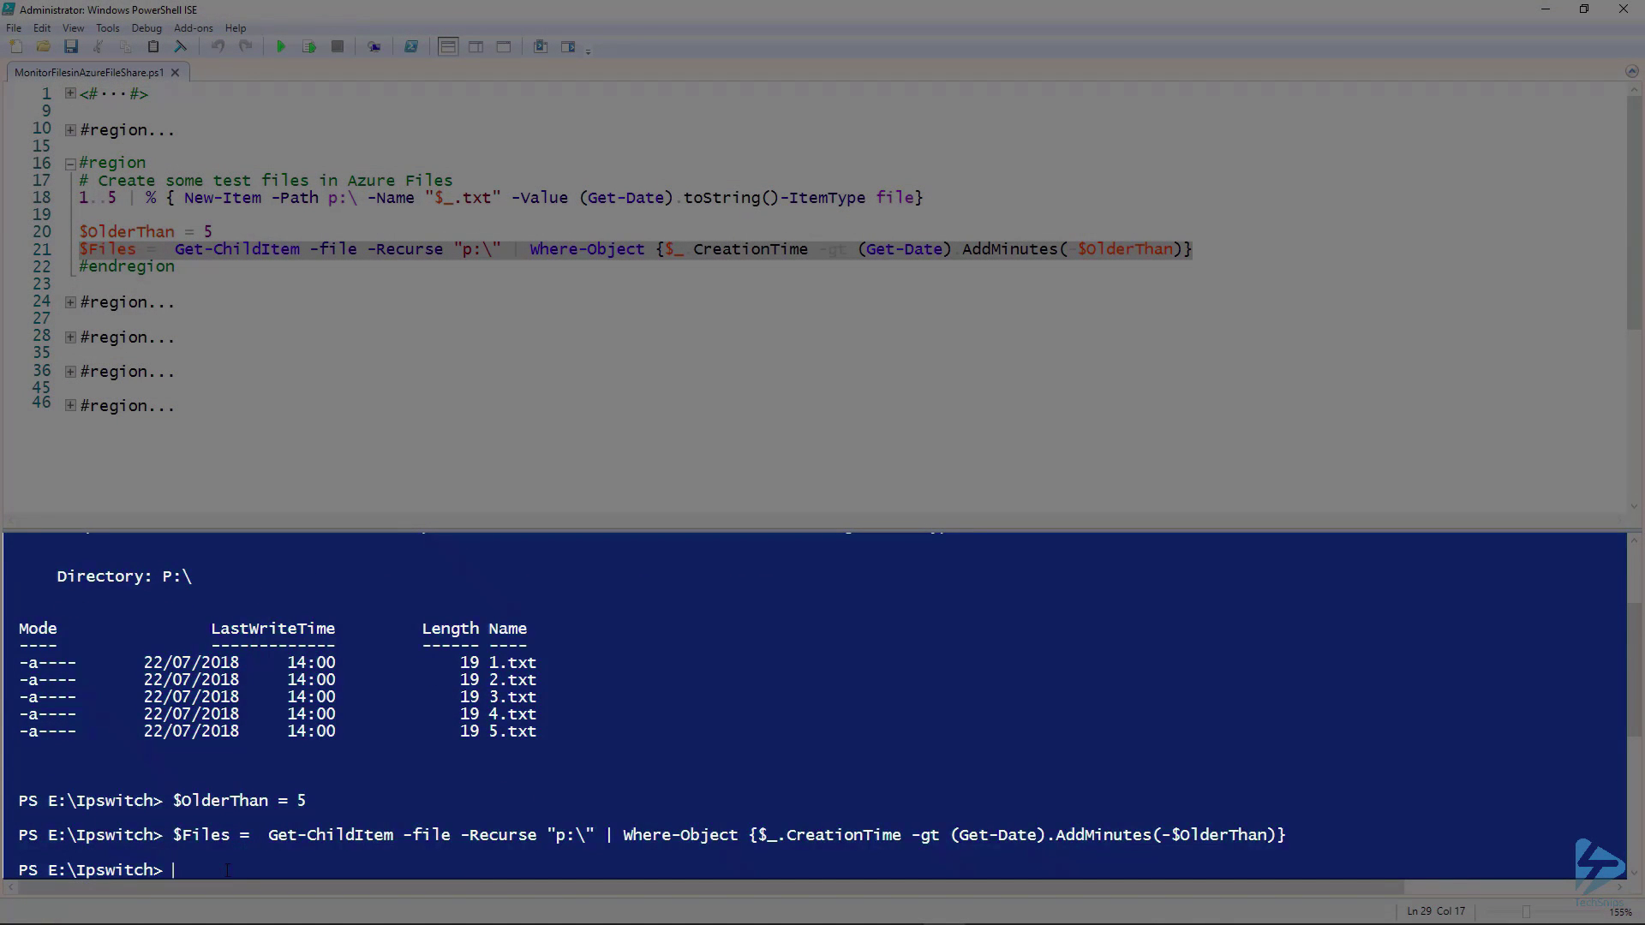
type("$fil")
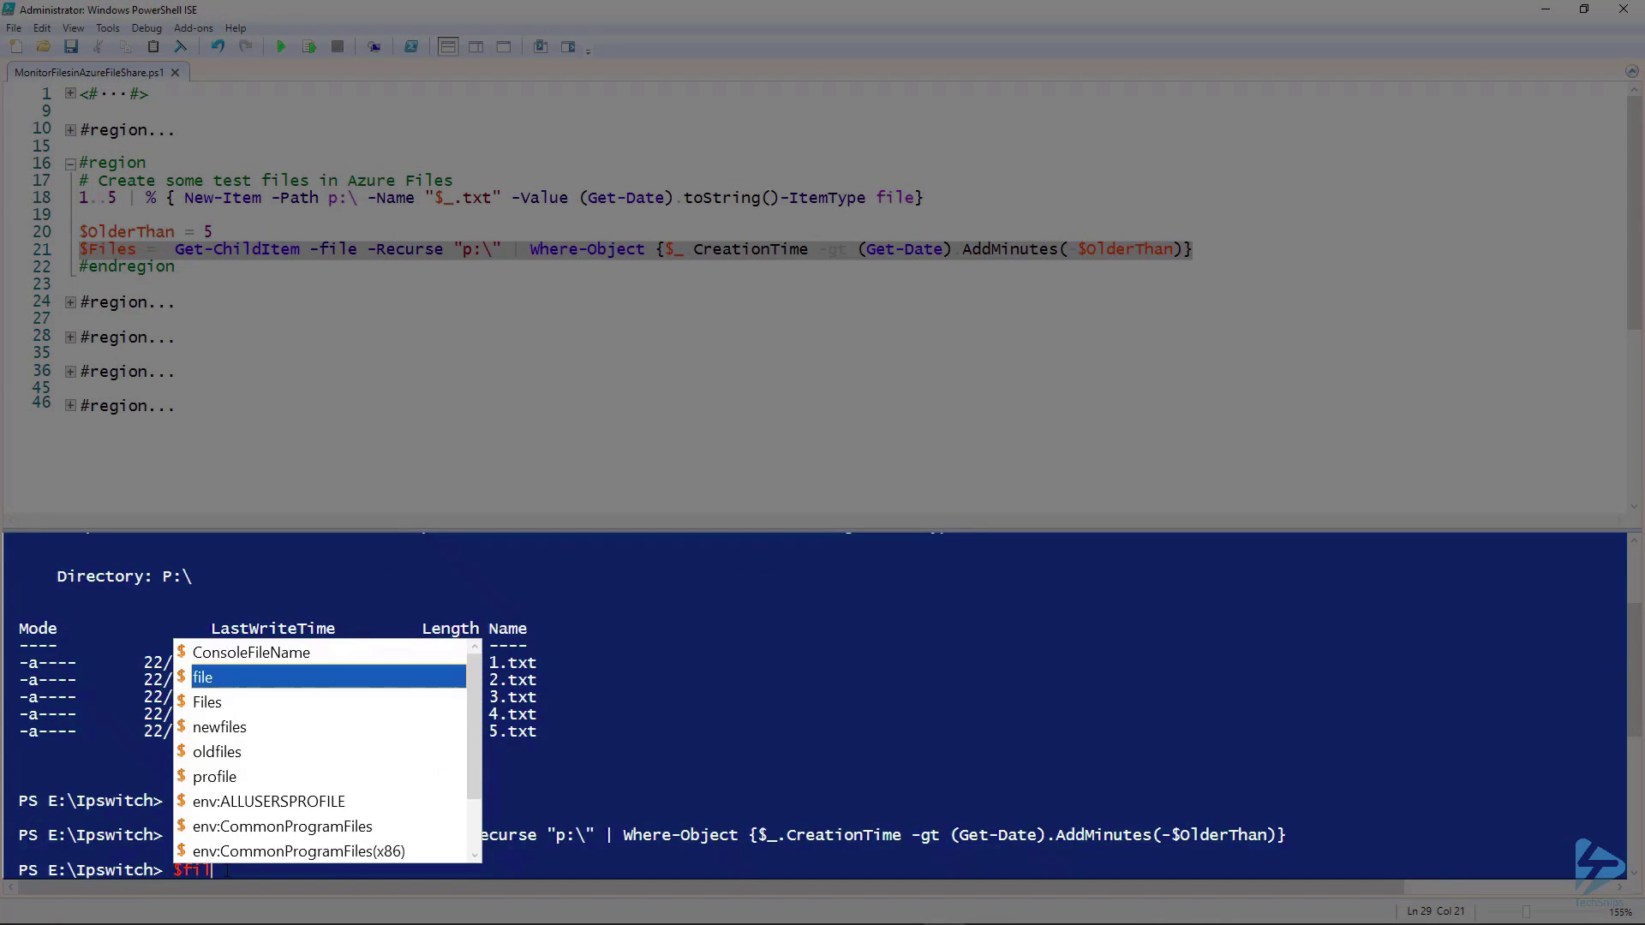
type("es")
key("Return")
key("Return")
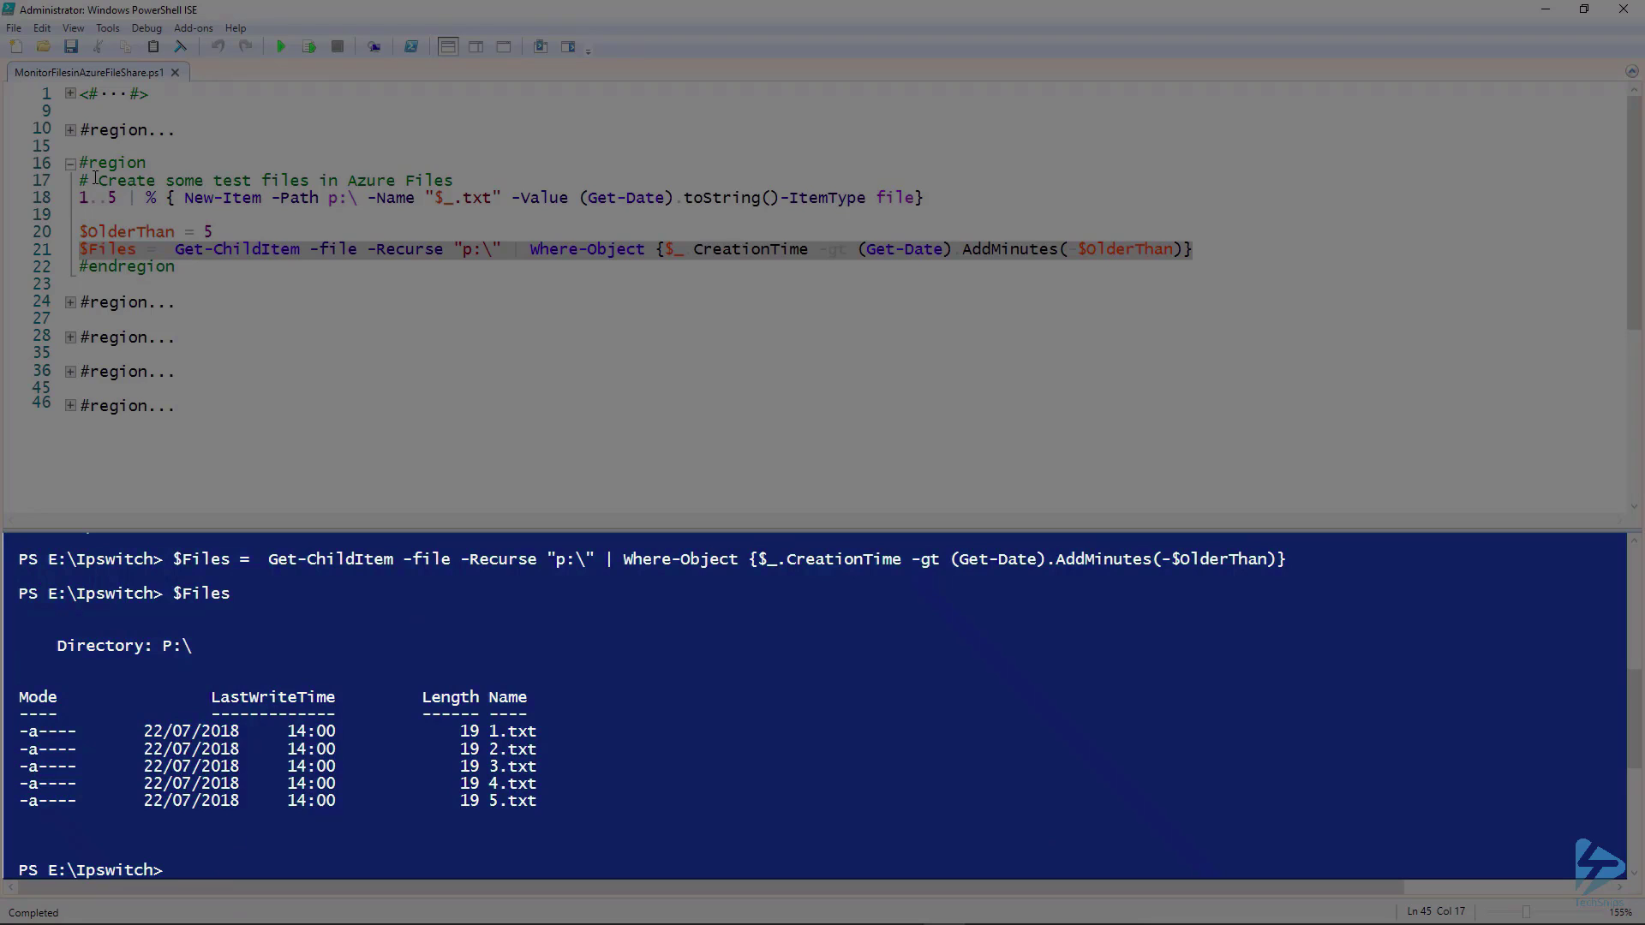
left_click(71, 162)
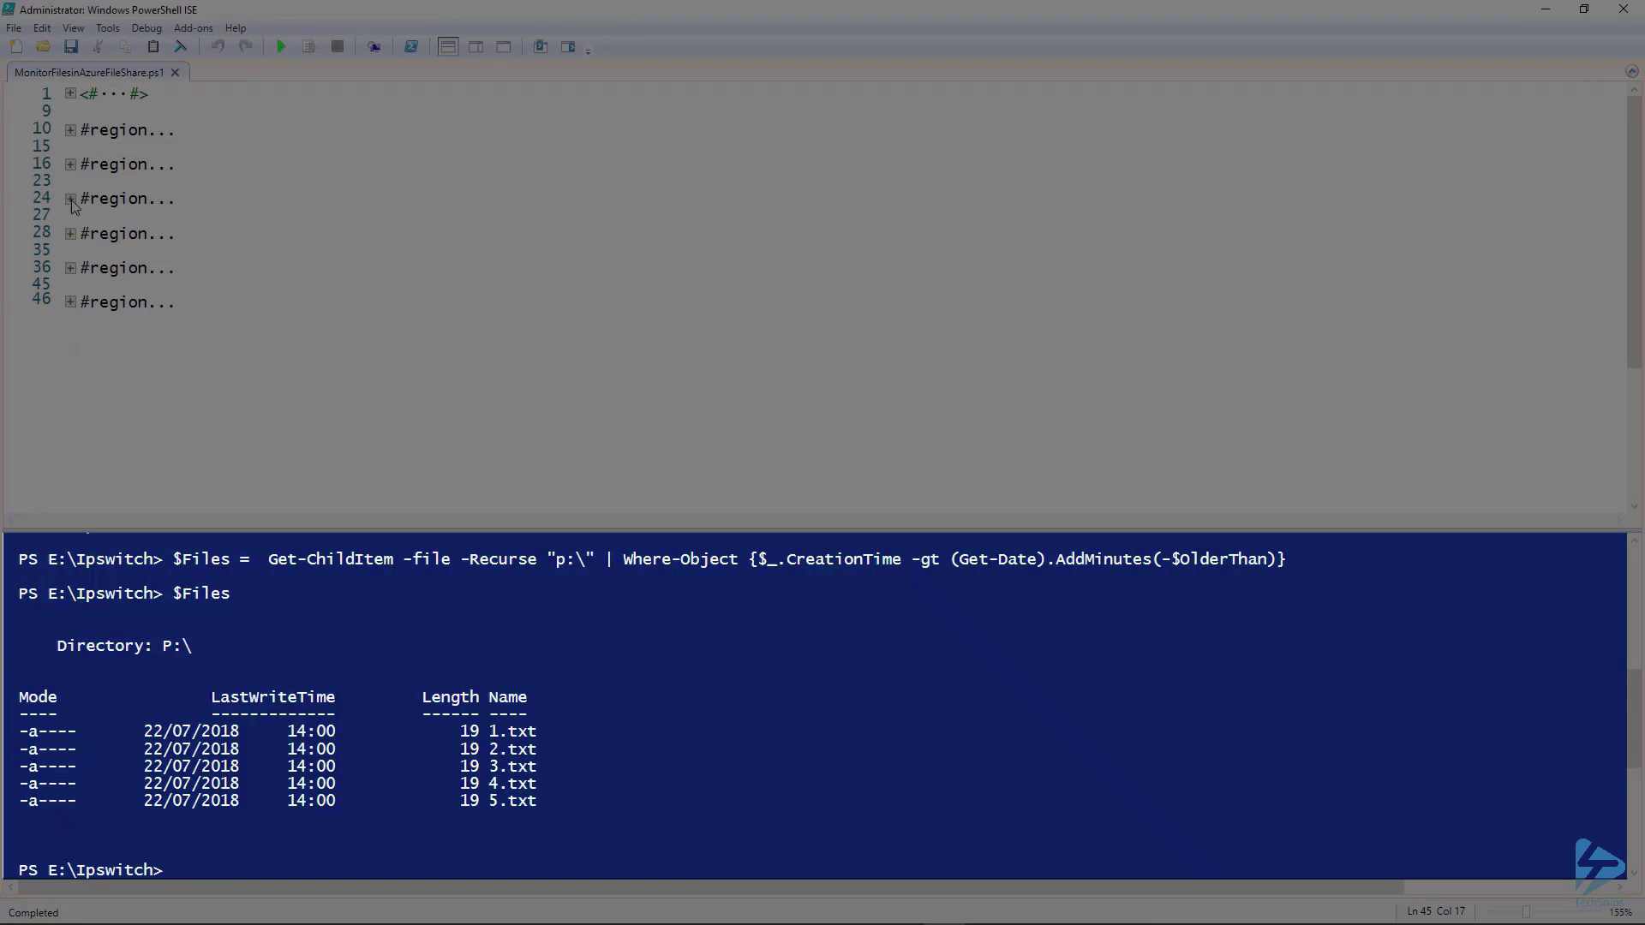
Run the green Write-Host foreach line to print each file's creation time
left_click(70, 199)
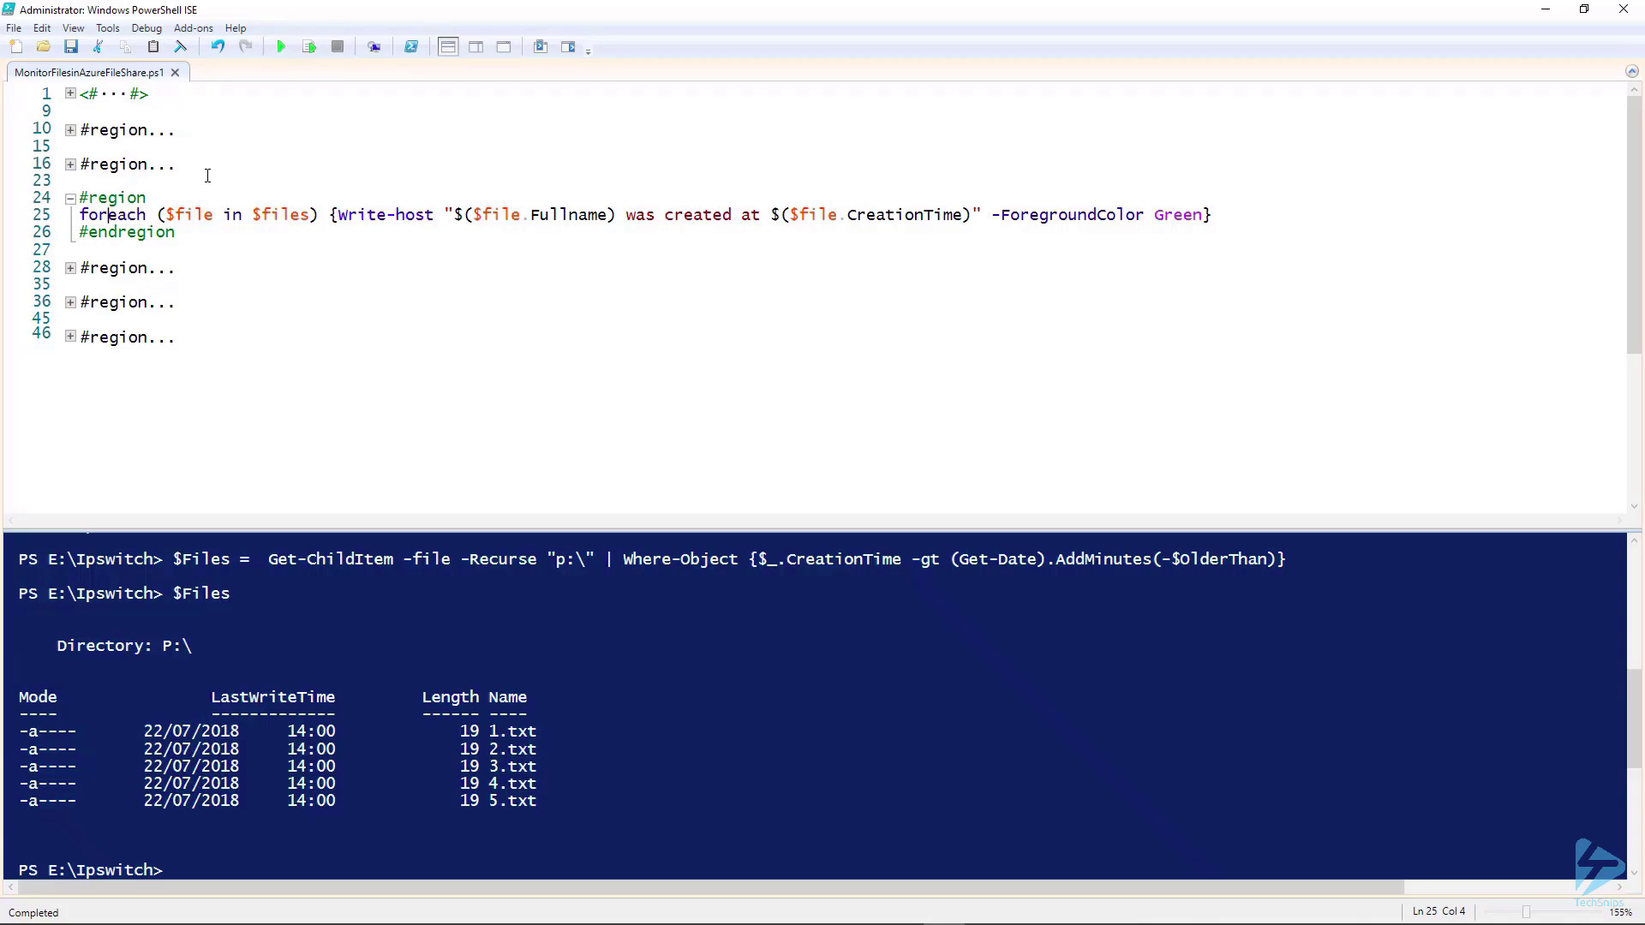
key("Home")
key("shift+End")
key("F8")
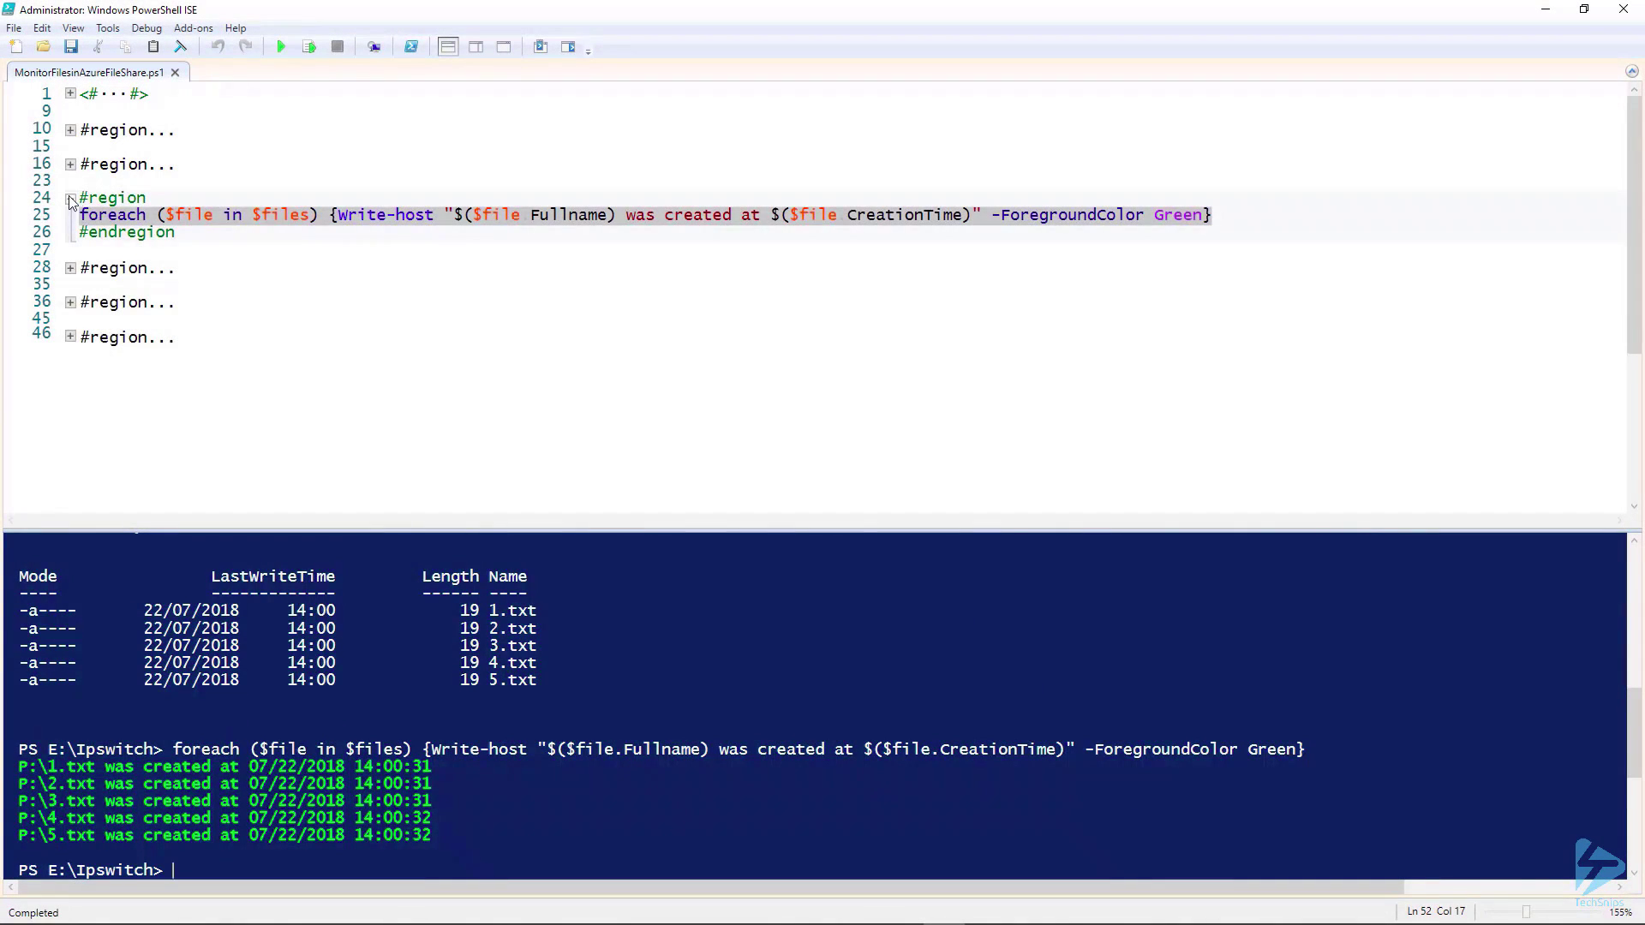
Collapse the console output region and expand the event log output region
left_click(69, 196)
left_click(69, 231)
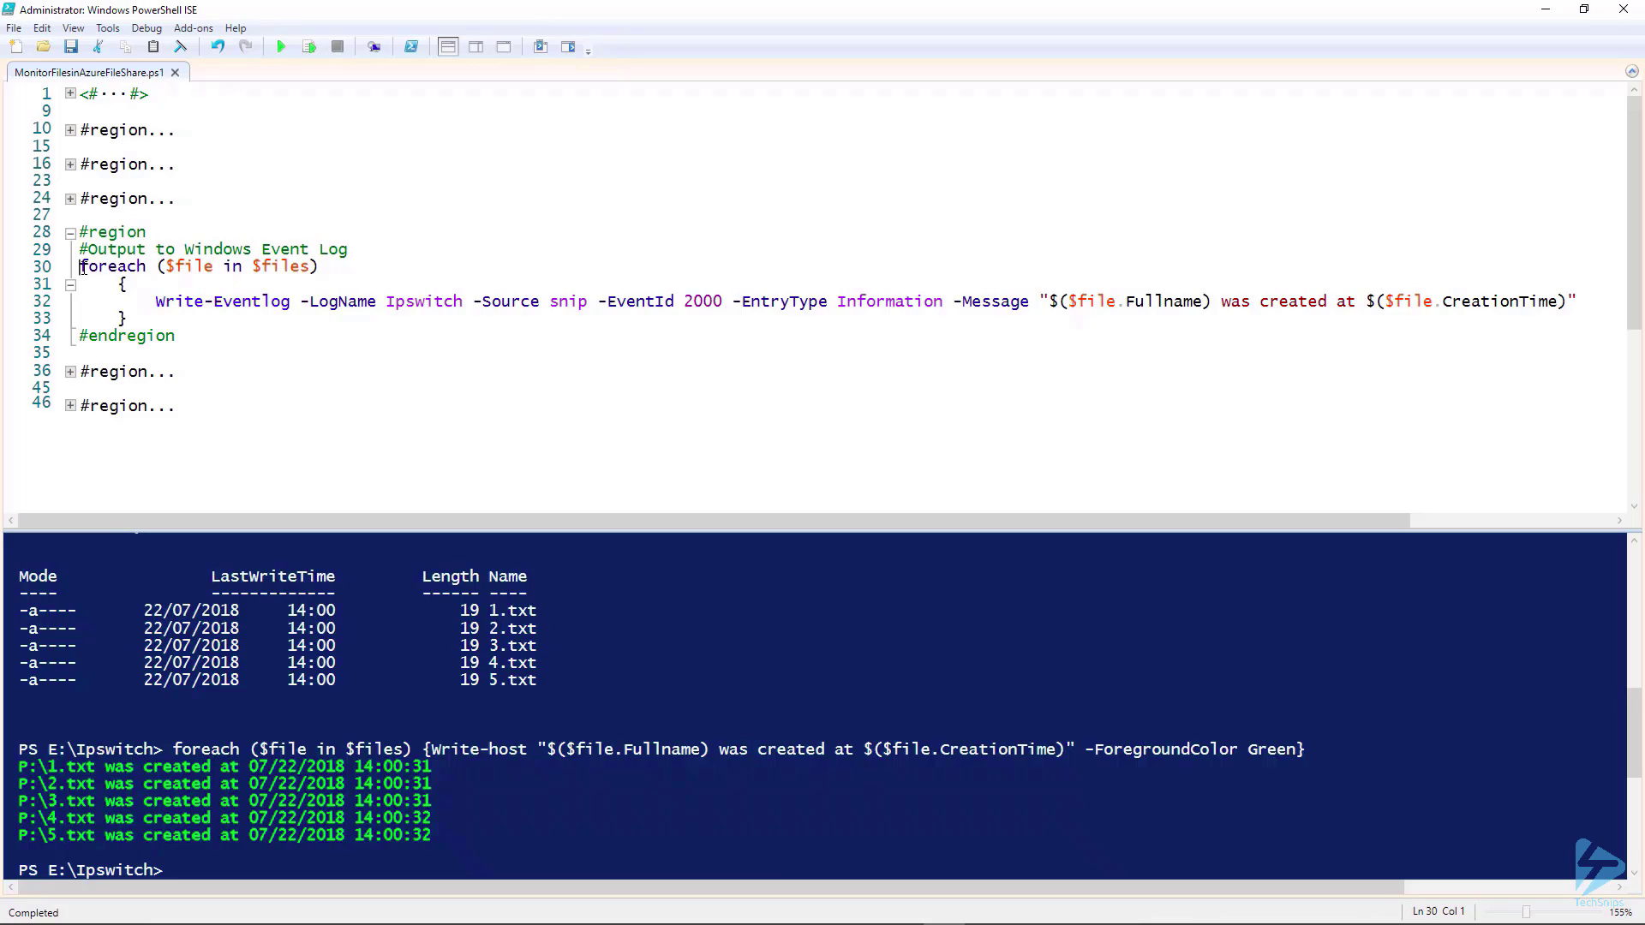
Run the Write-EventLog foreach block and inspect the new Ipswitch entries in Event Viewer
left_click_drag(80, 266, 127, 319)
key("F8")
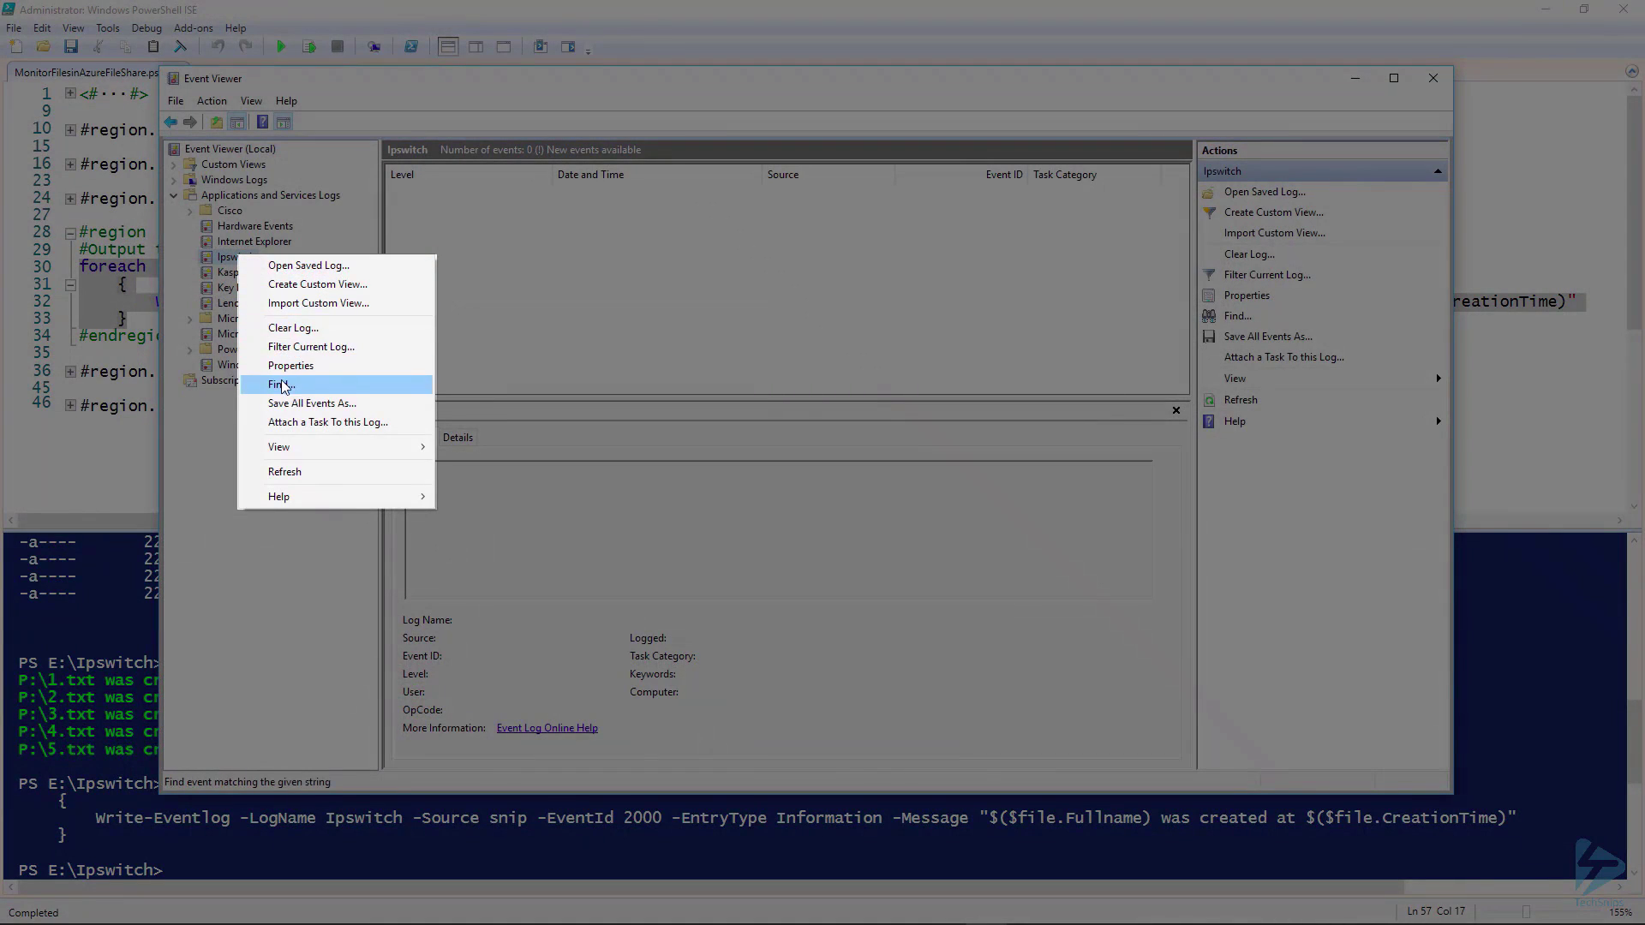
left_click(285, 472)
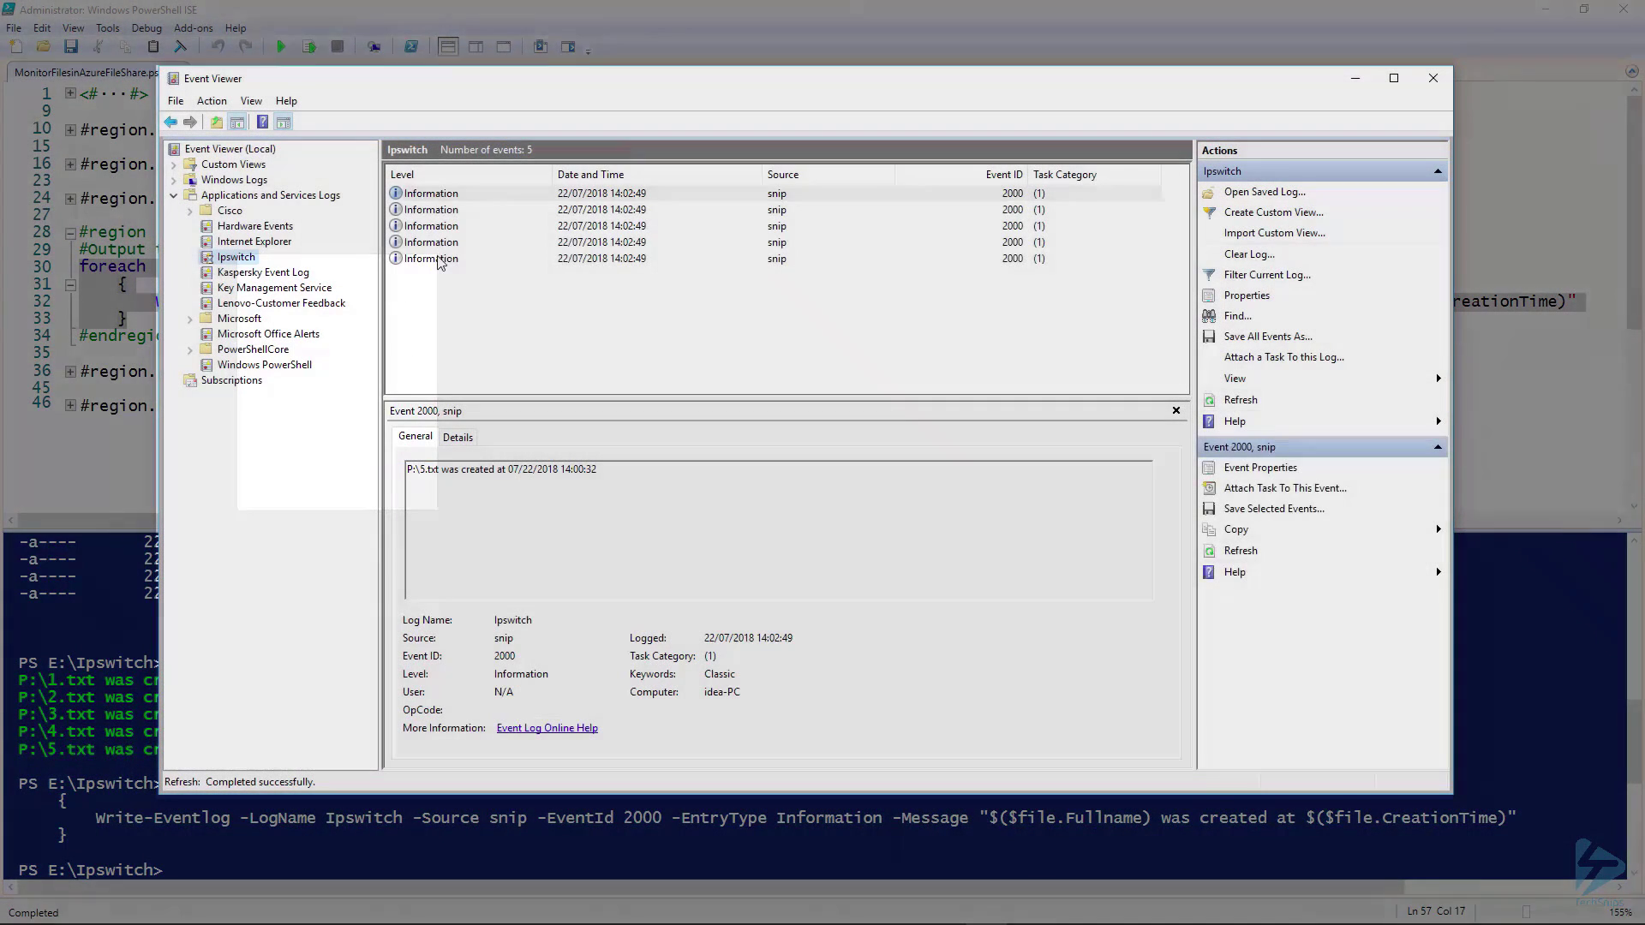
left_click(438, 258)
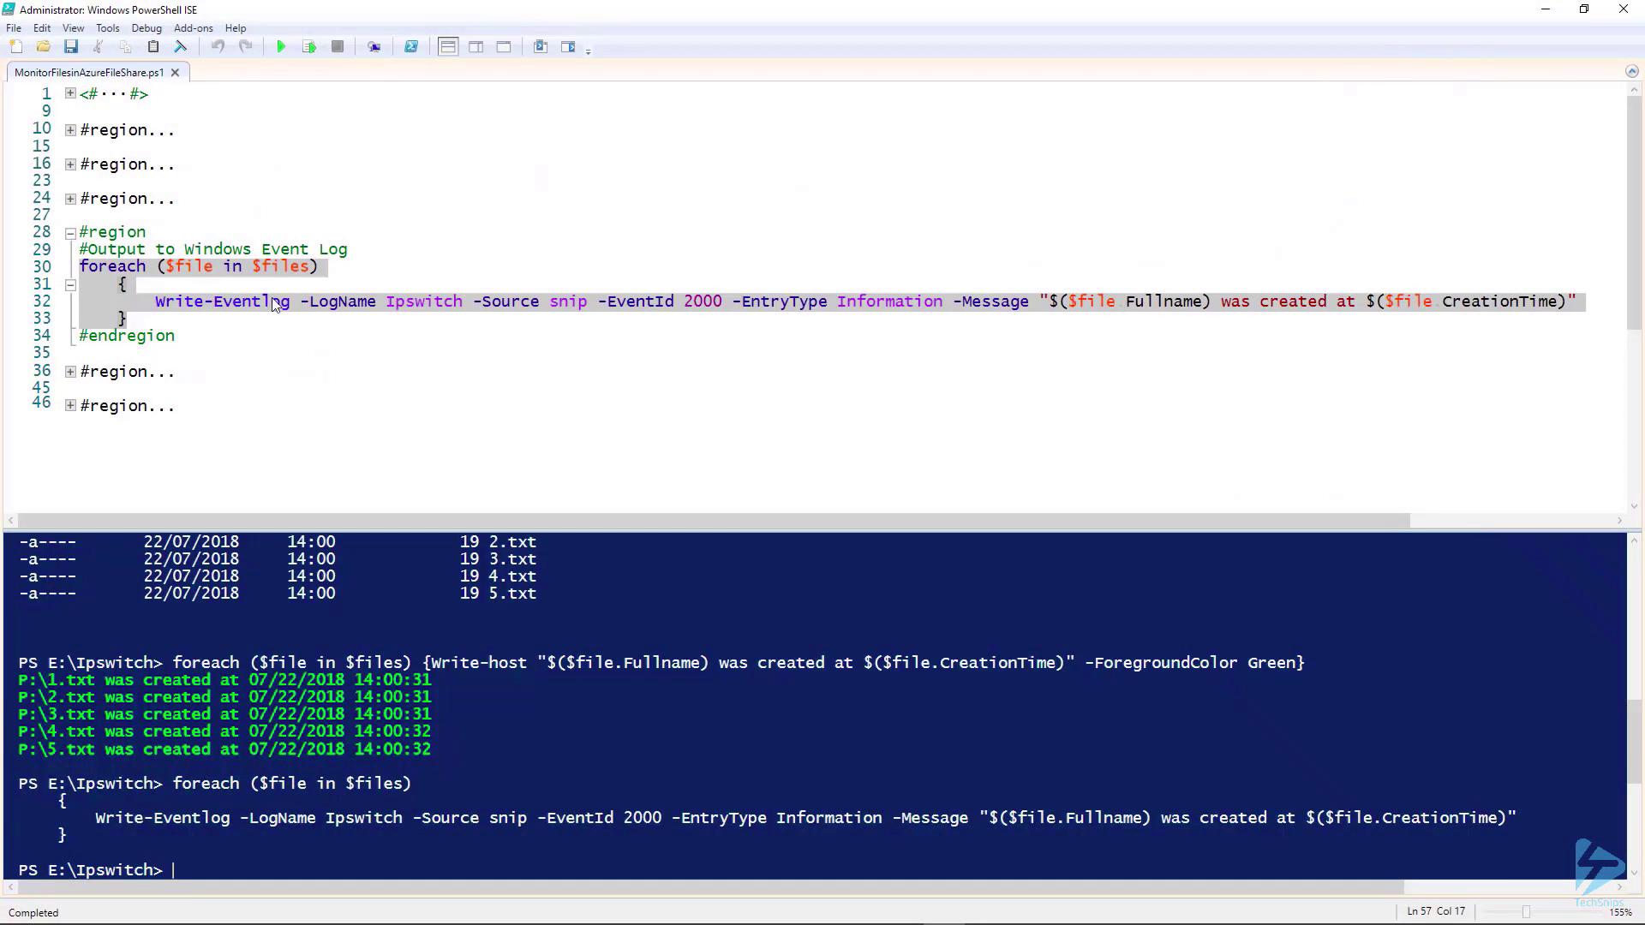
Create AzureNewFileLog.txt with New-Item and append the five creation lines with the Add-Content block
left_click(70, 233)
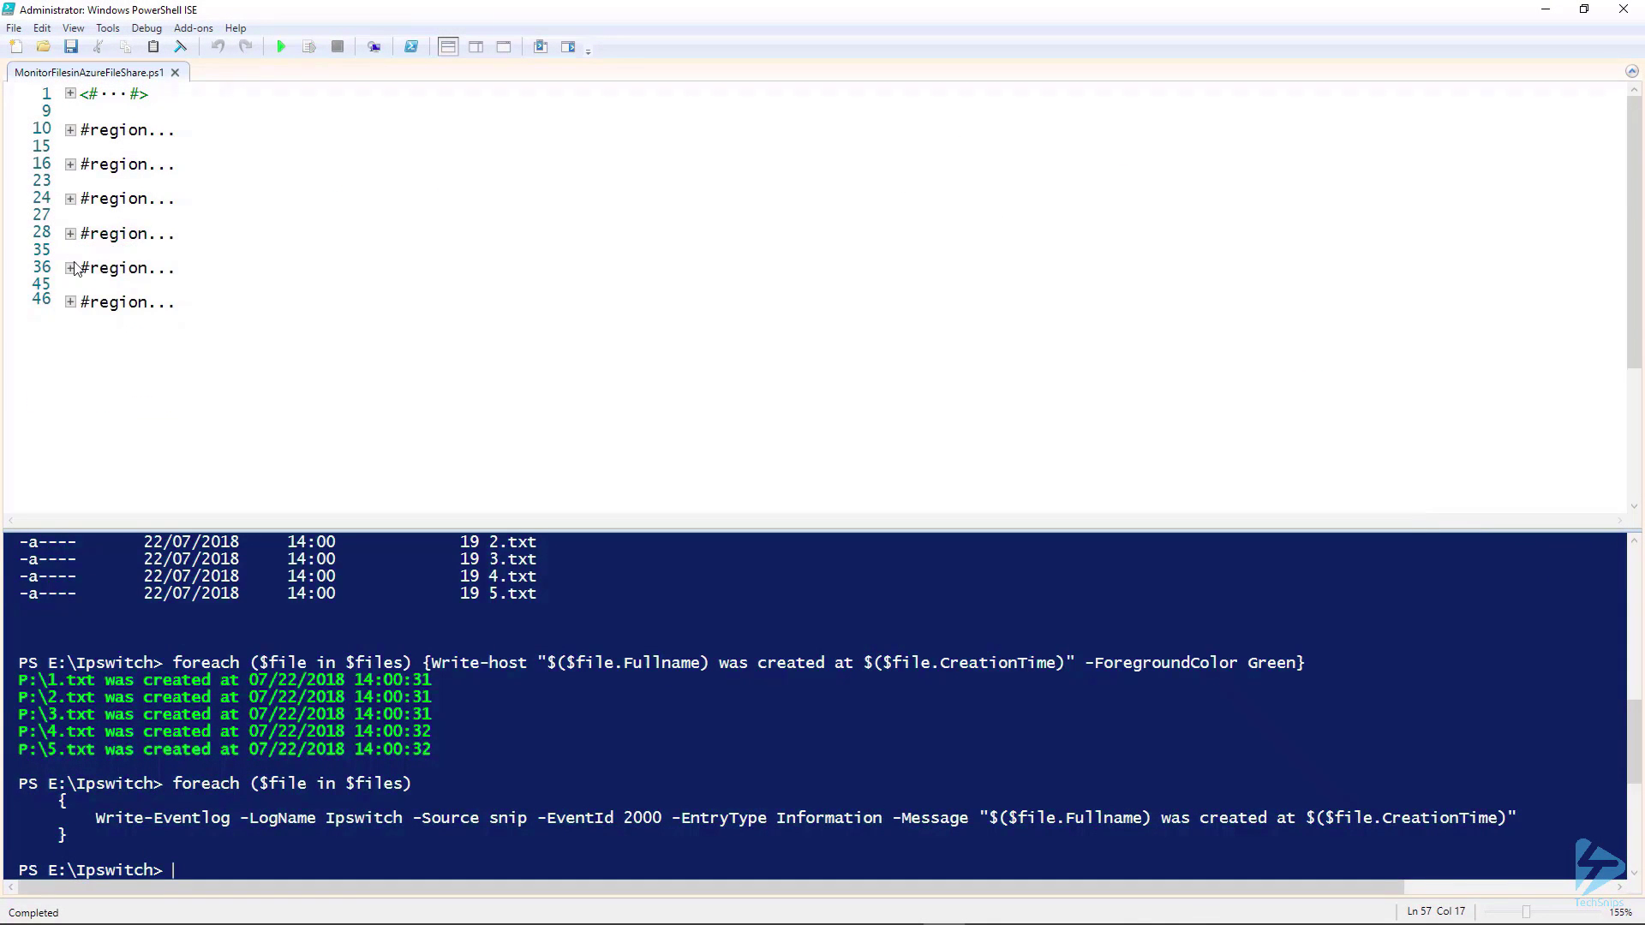
left_click(70, 267)
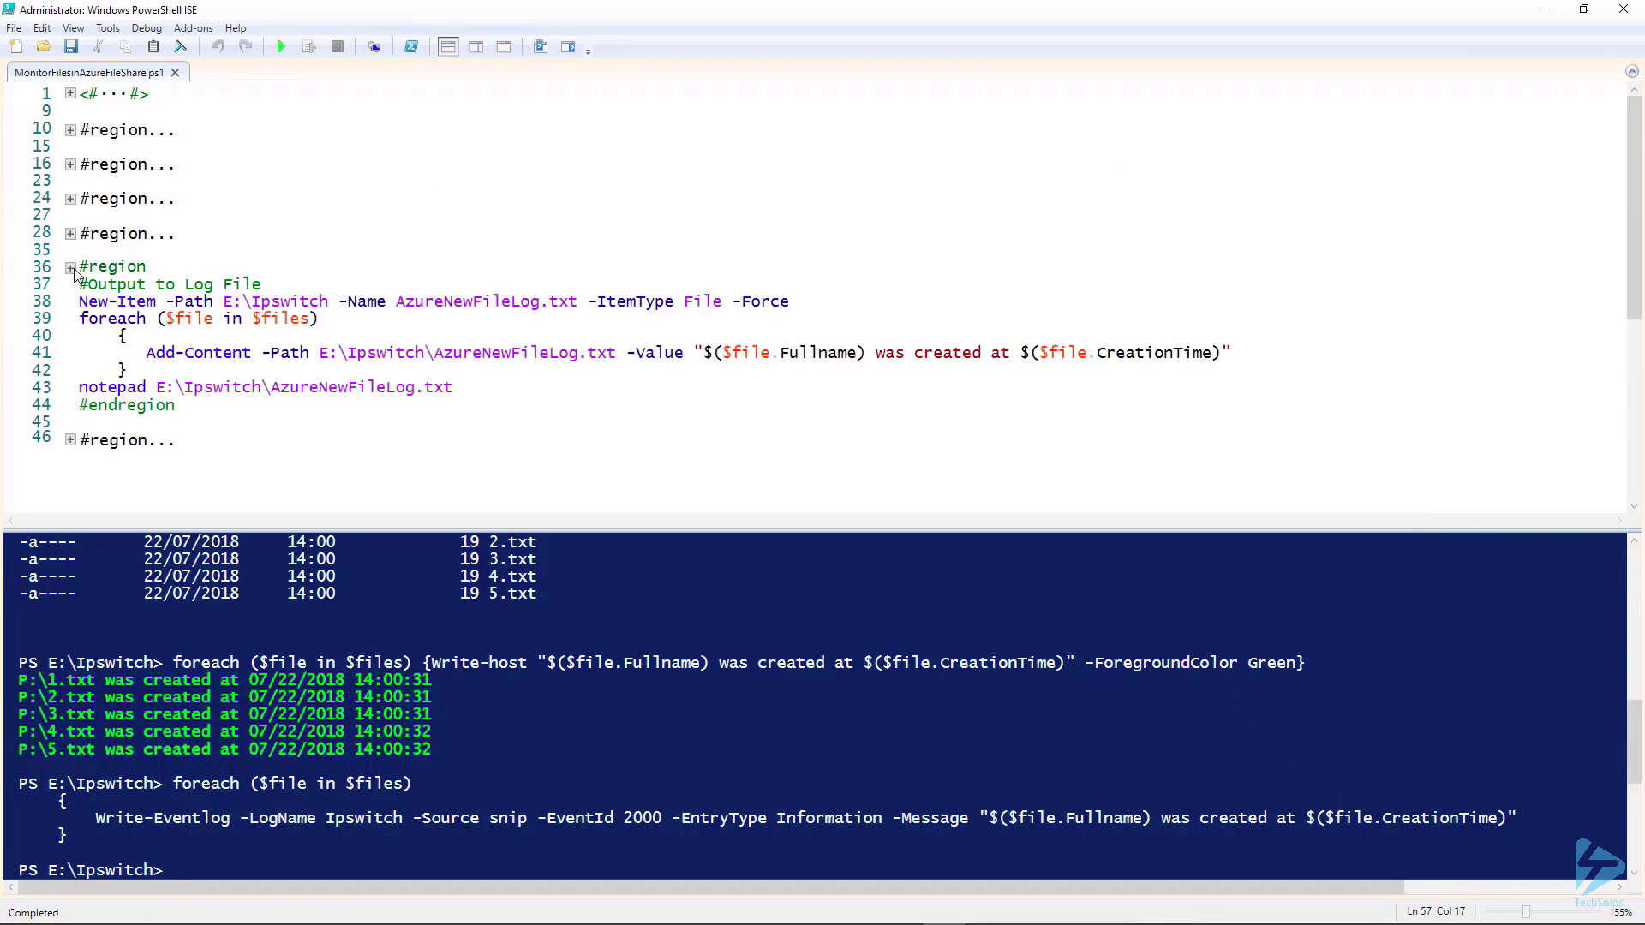
left_click(215, 302)
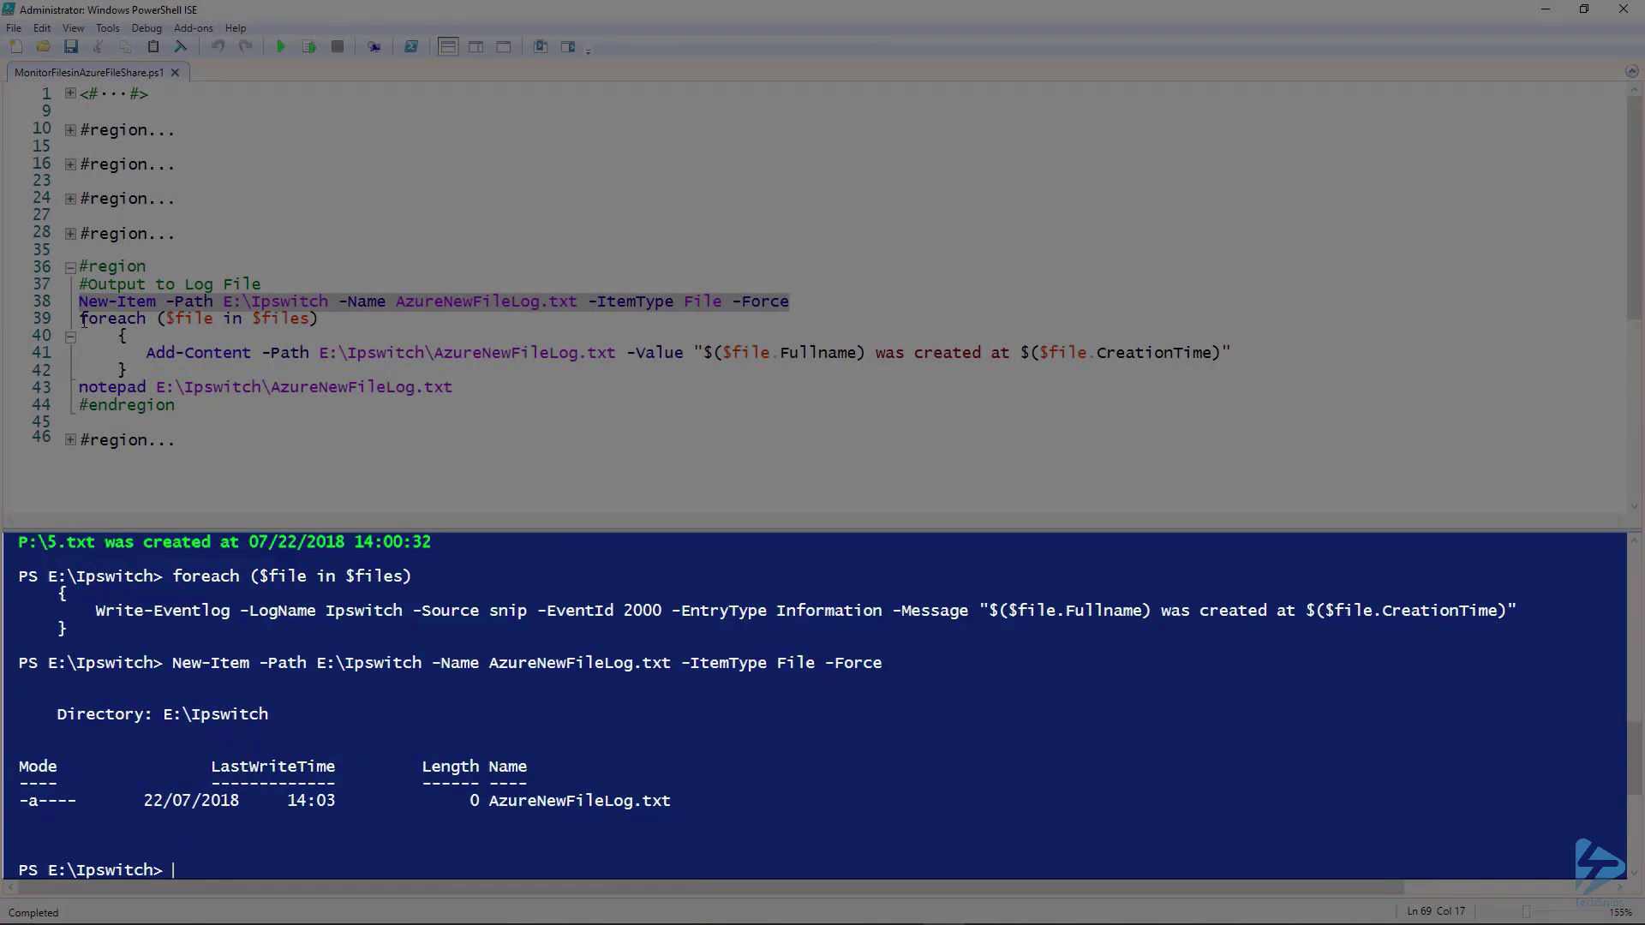
left_click_drag(80, 318, 166, 366)
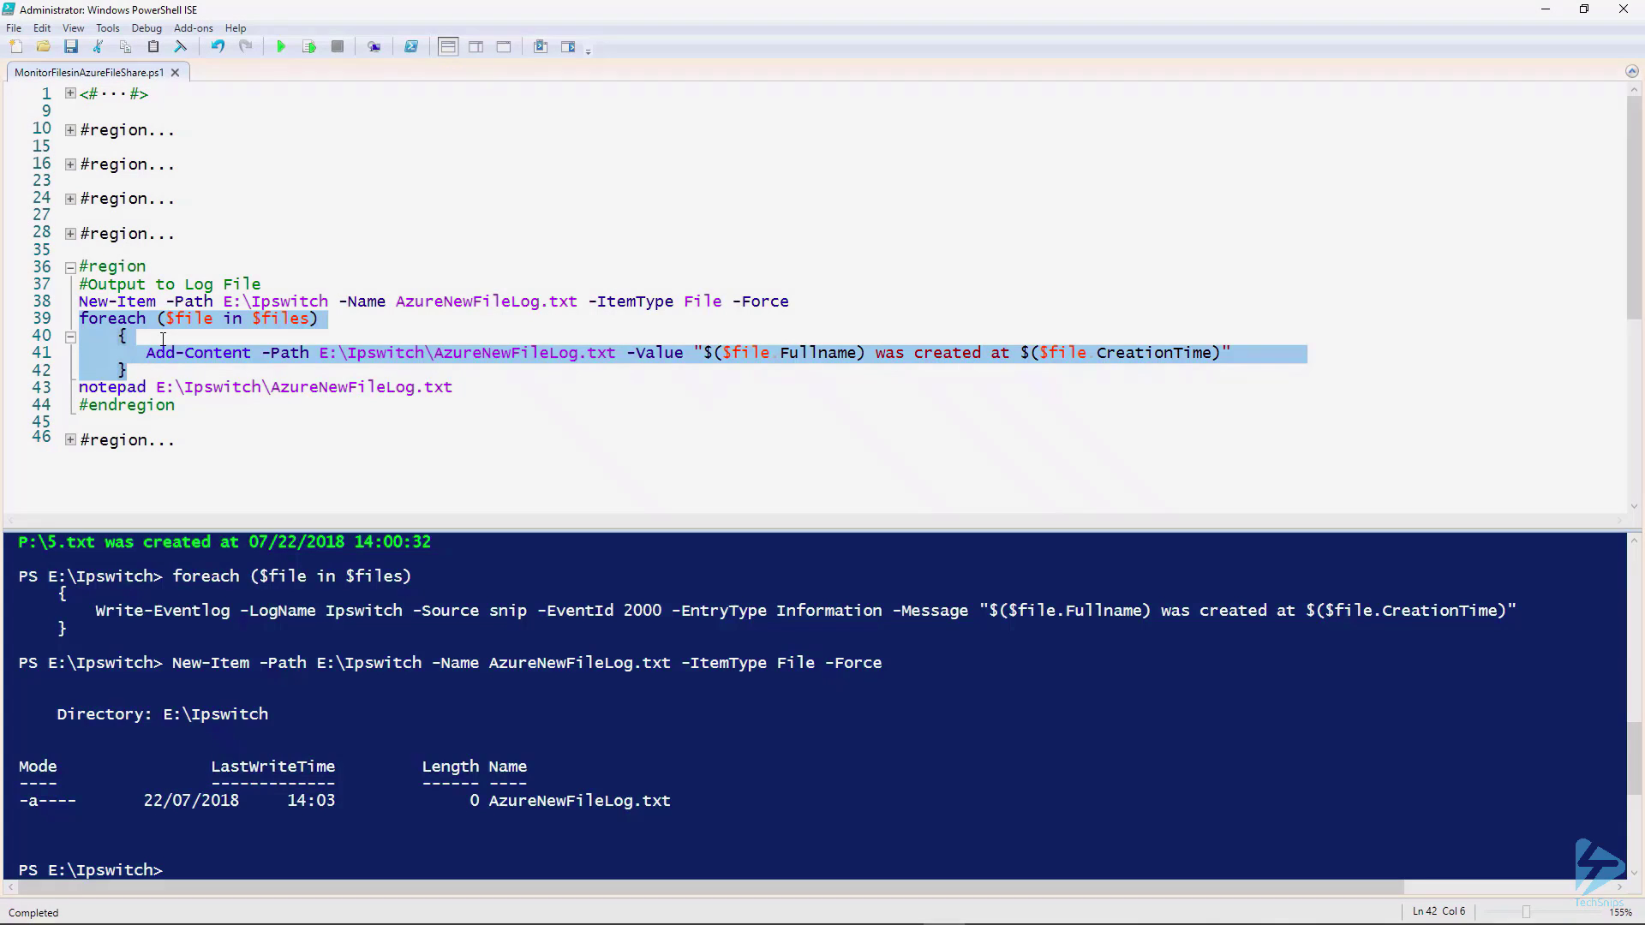
key("F8")
View AzureNewFileLog.txt in Notepad via the notepad line, then close it
left_click(187, 387)
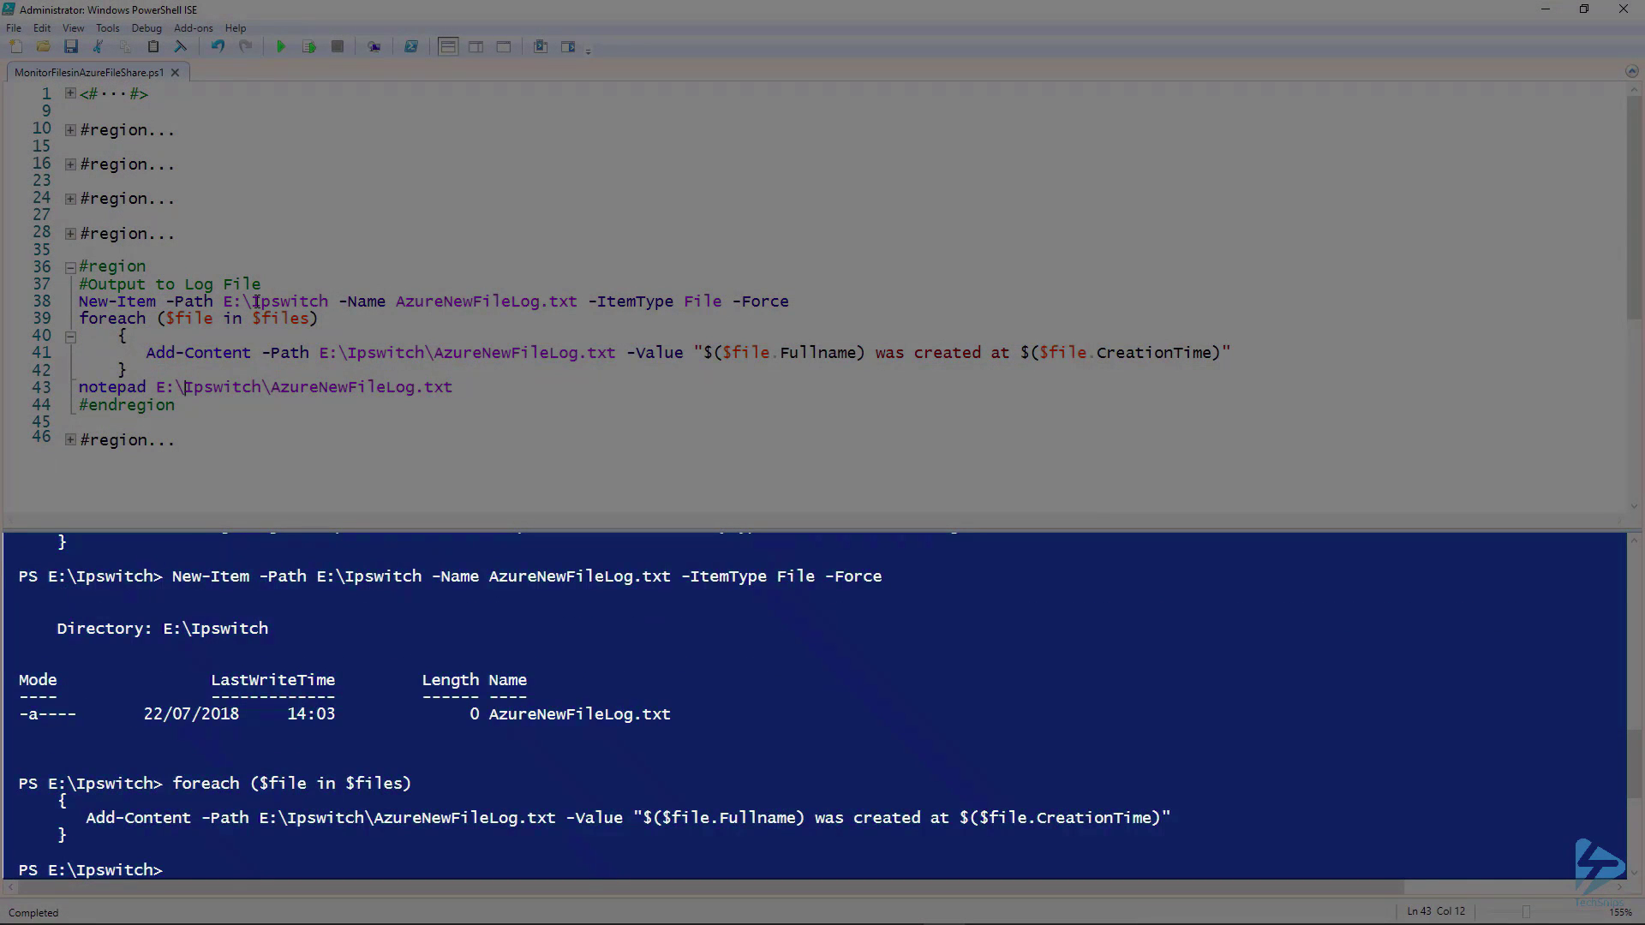
key("Home")
key("shift+End")
key("F8")
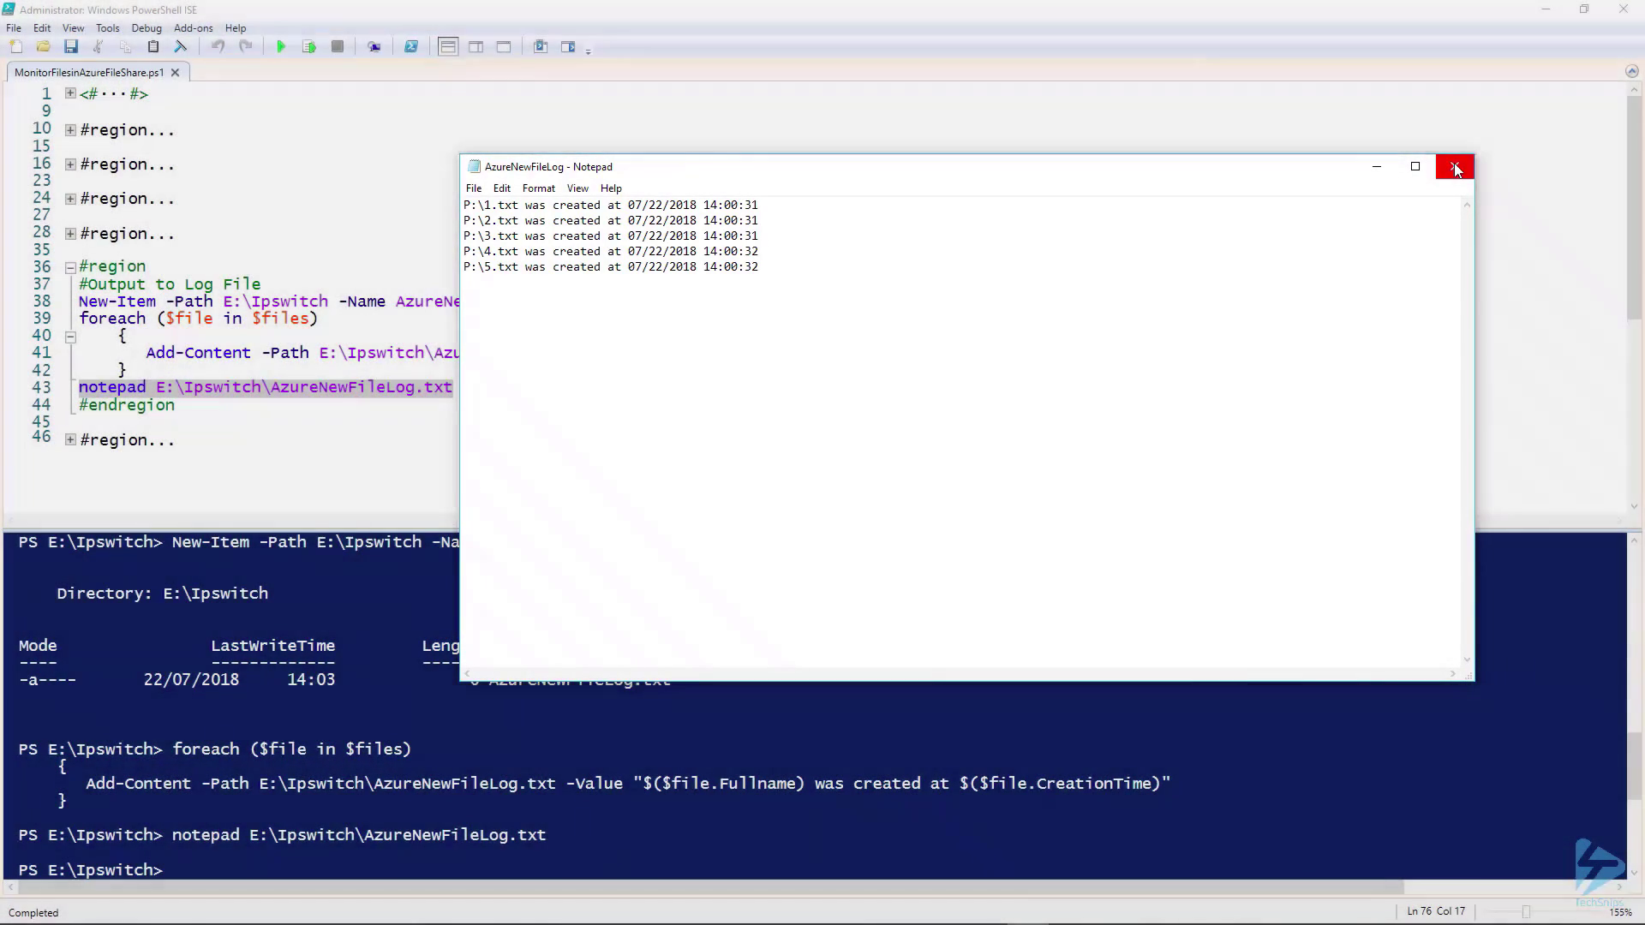
left_click(1457, 168)
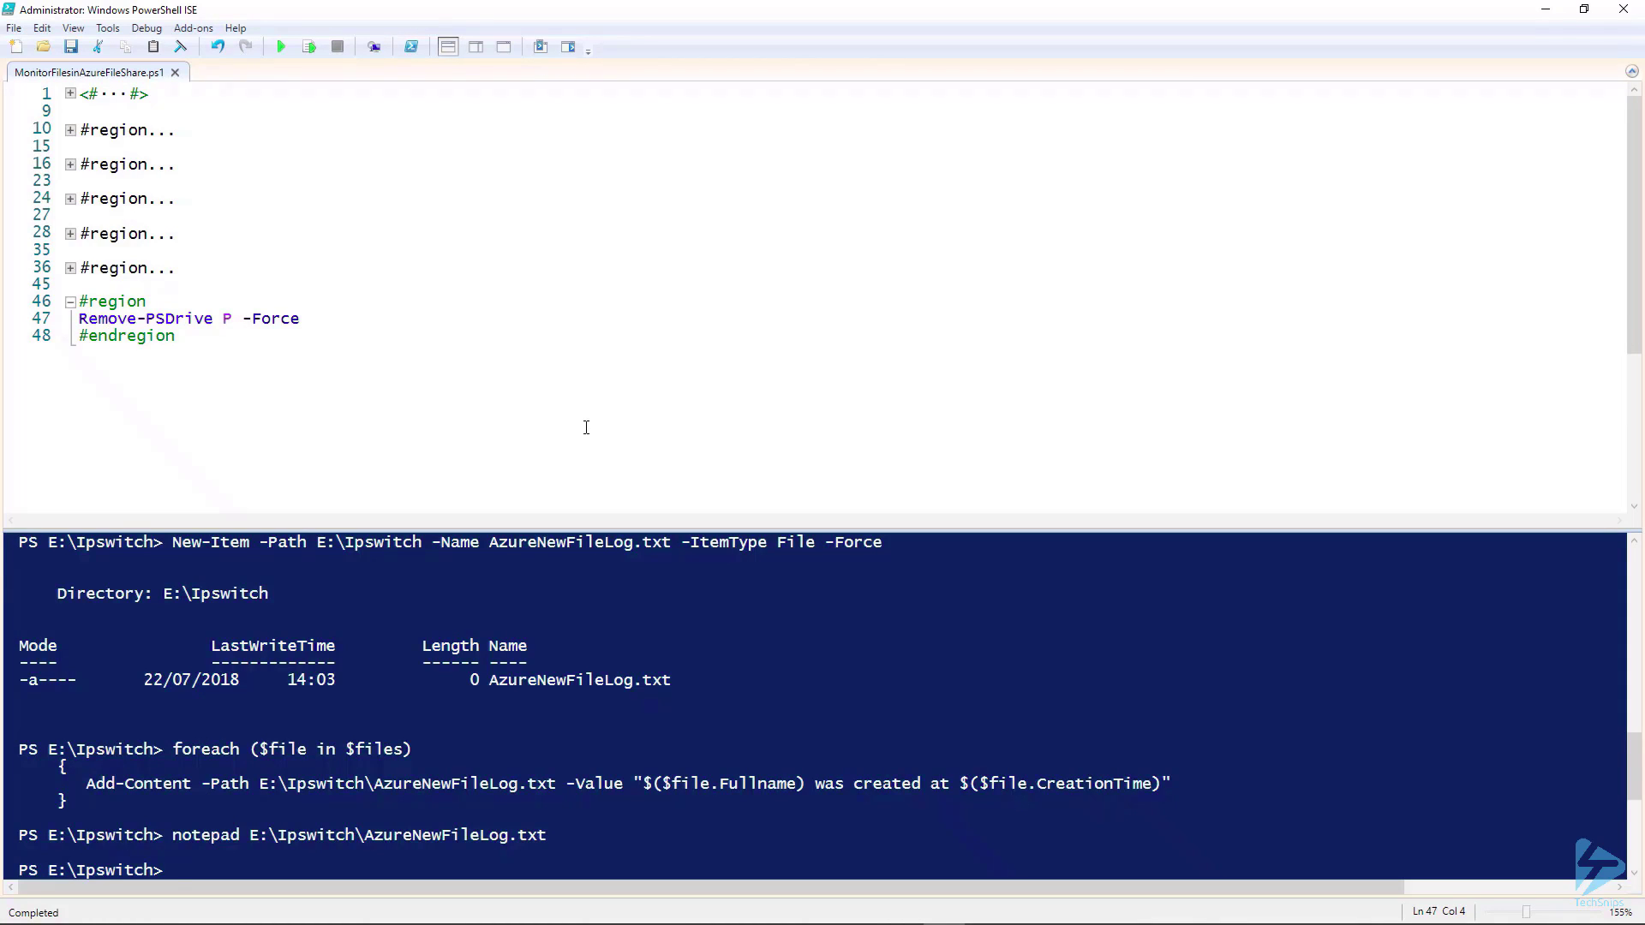
Run Remove-PSDrive P -Force to disconnect the P: drive
key("F8")
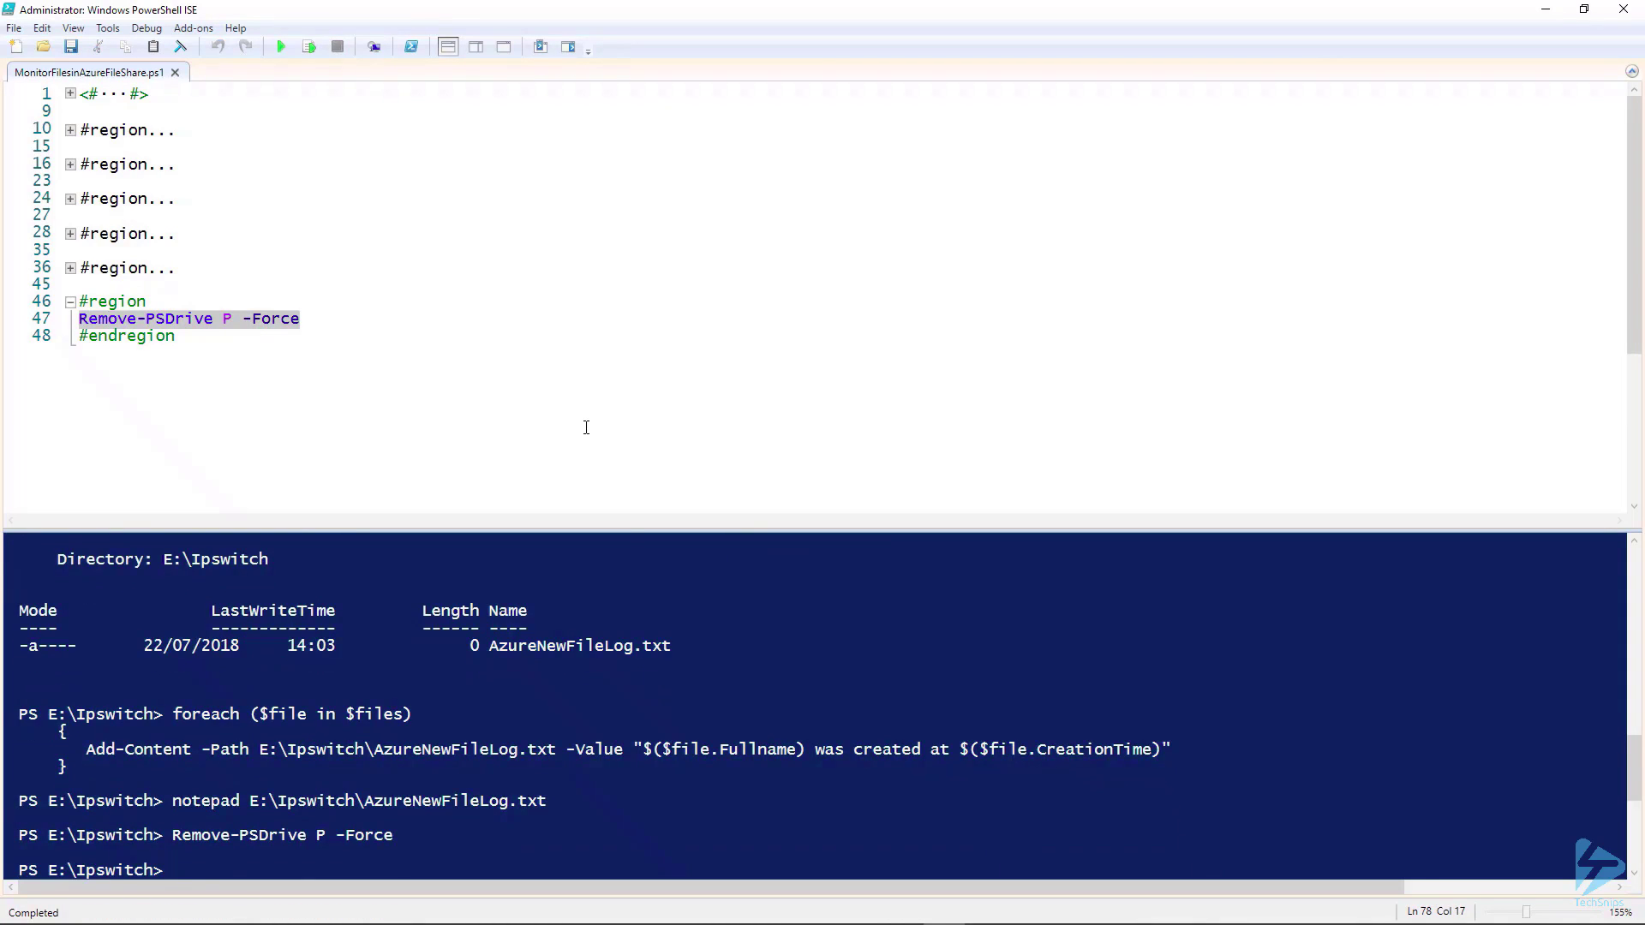